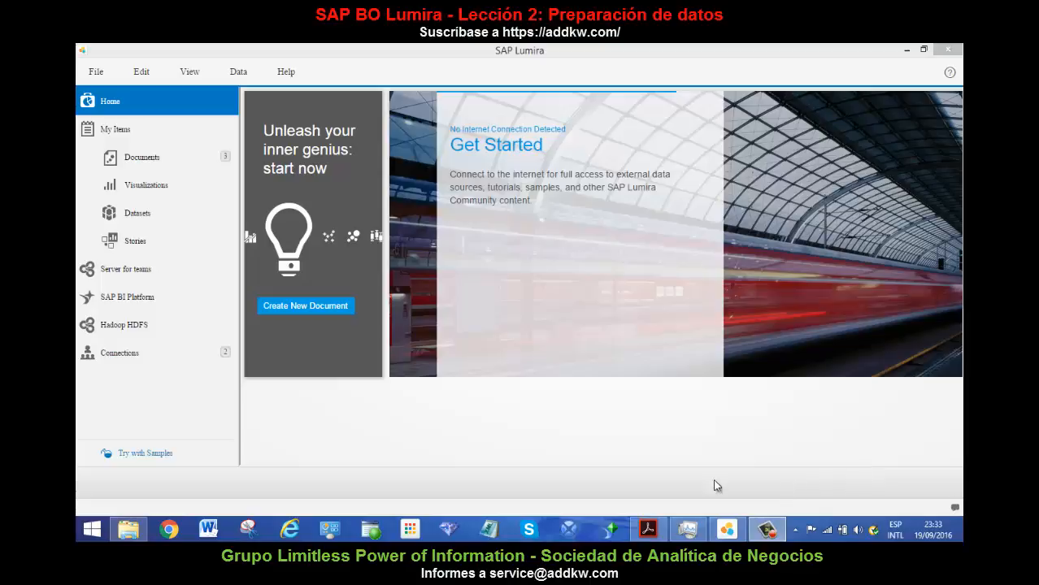
Start a new document and load the Excel workbook Estadisticas por Vendedor USA as the source of its dataset.
left_click(342, 306)
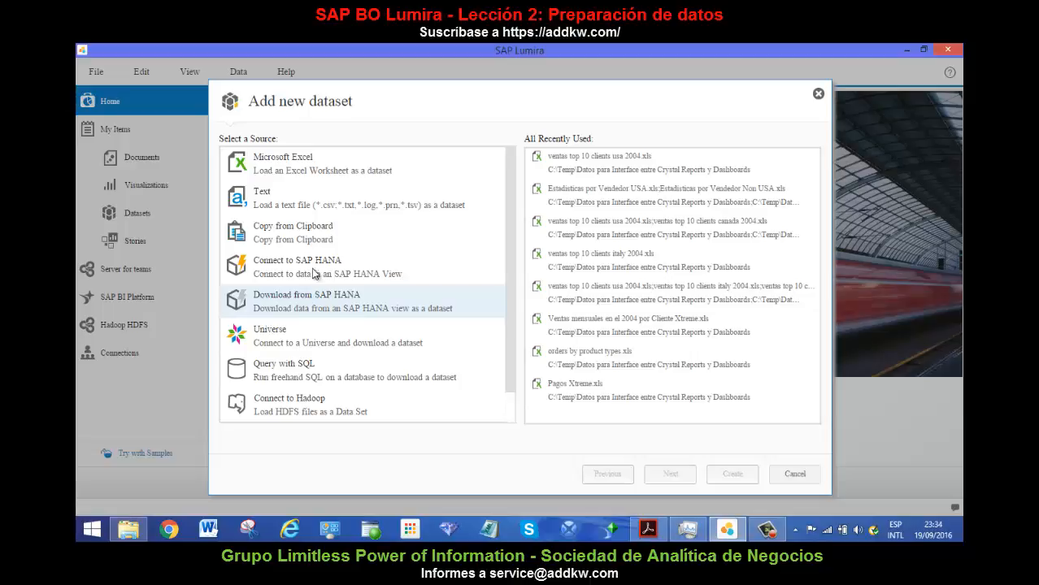
left_click(307, 175)
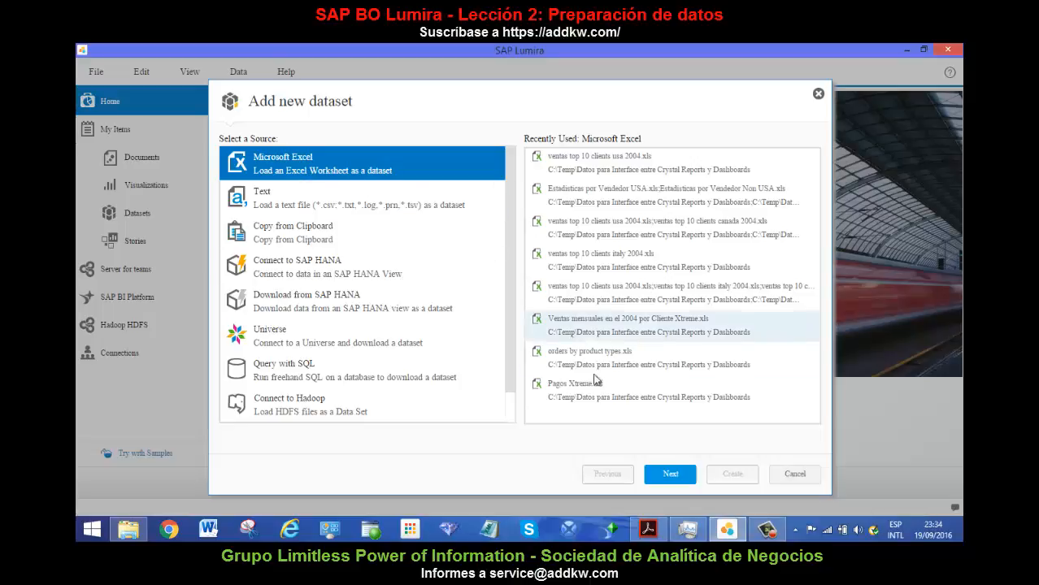
left_click(681, 477)
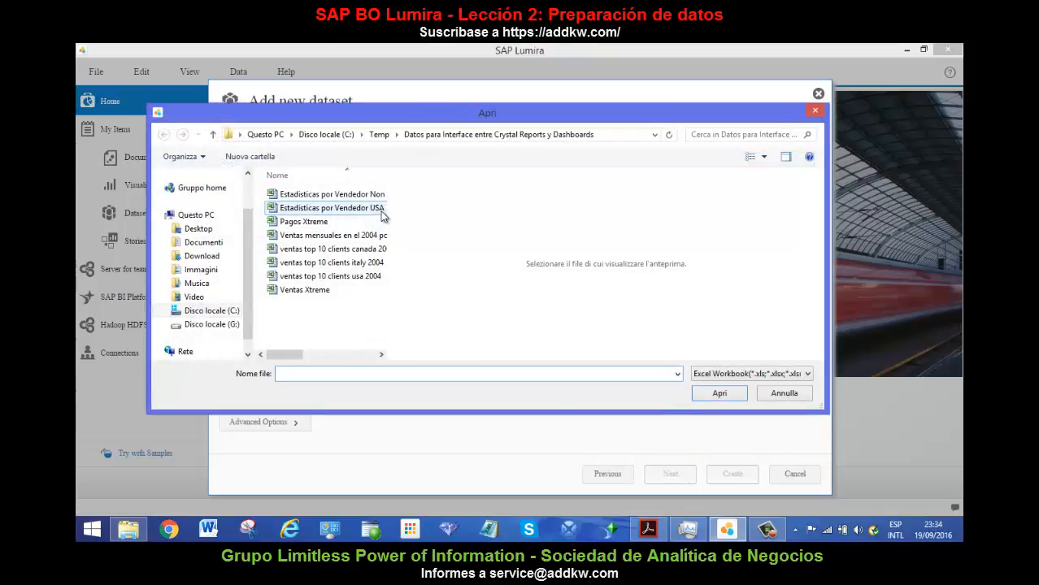
left_click_drag(389, 171, 435, 171)
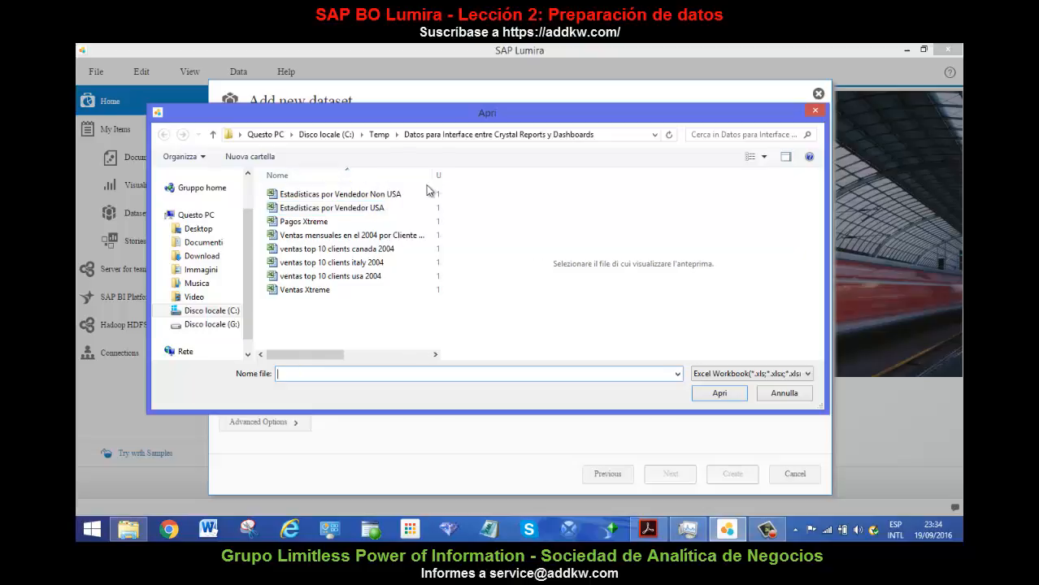
left_click(370, 208)
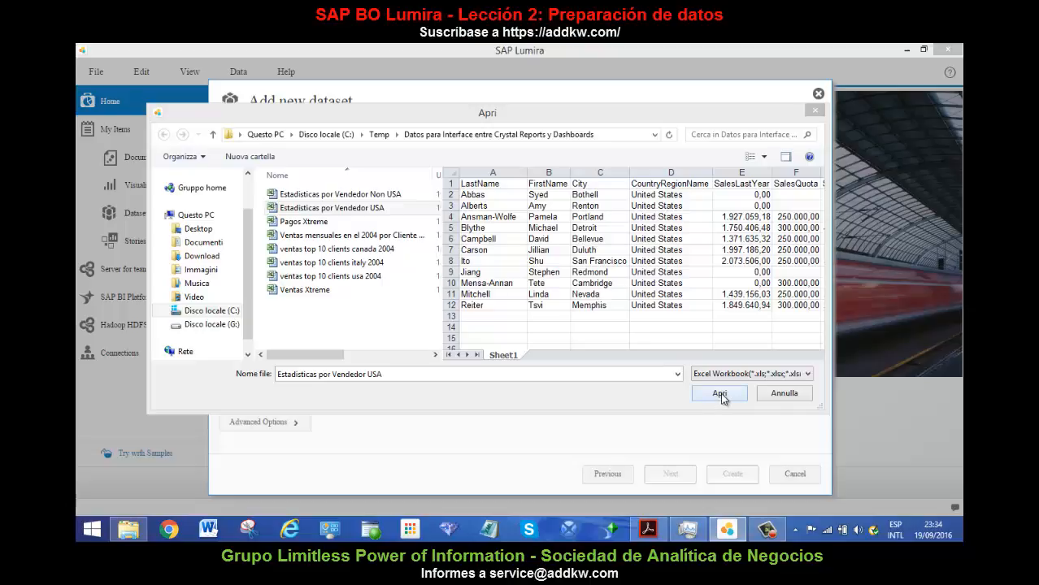
left_click(720, 392)
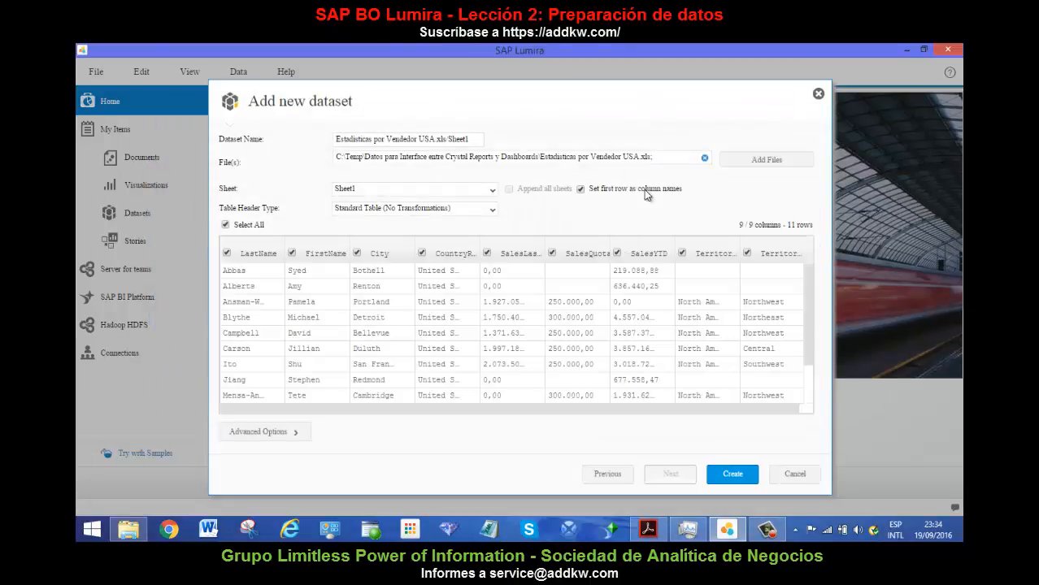
Add the workbook Estadisticas por Vendedor Non USA to the dataset's source files, check the combined columns and create the dataset.
left_click(492, 194)
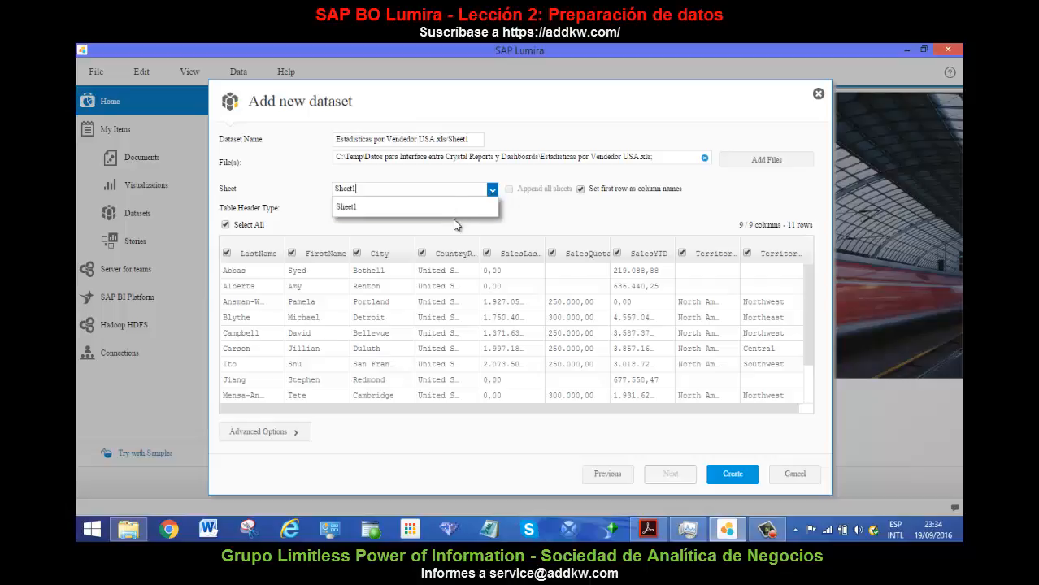
left_click(553, 208)
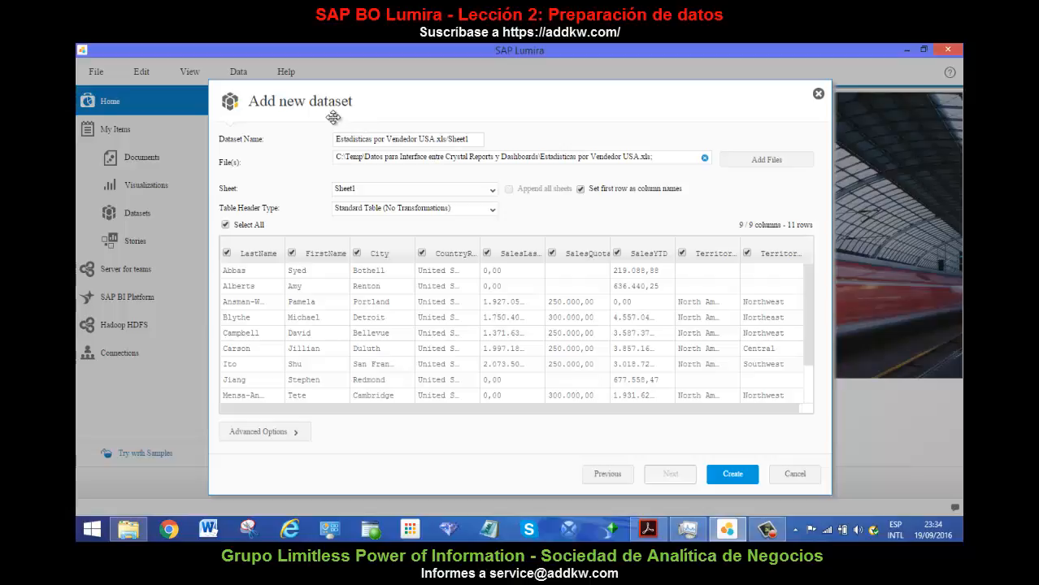
left_click(778, 163)
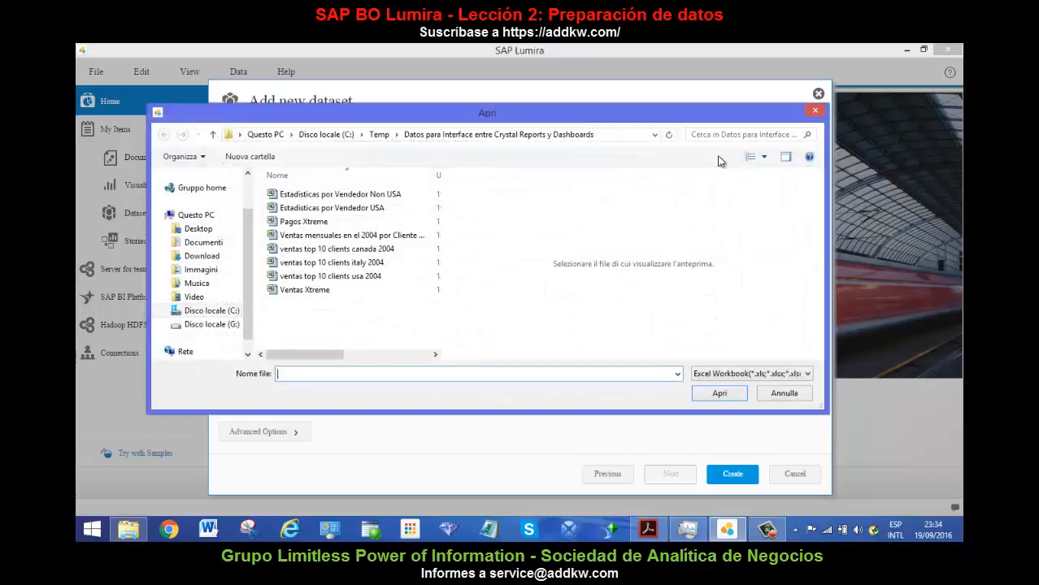
left_click(389, 199)
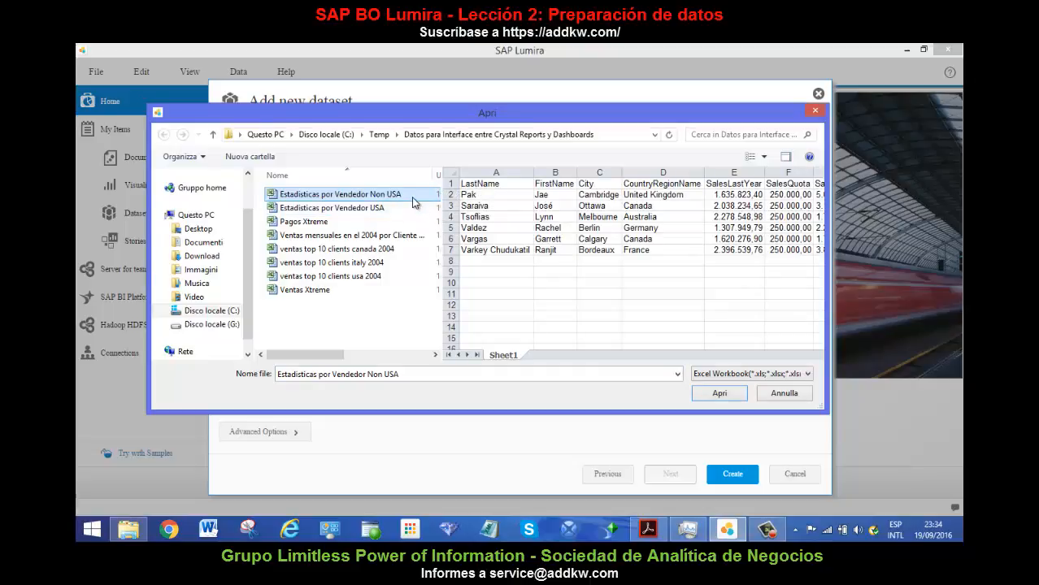
left_click(720, 394)
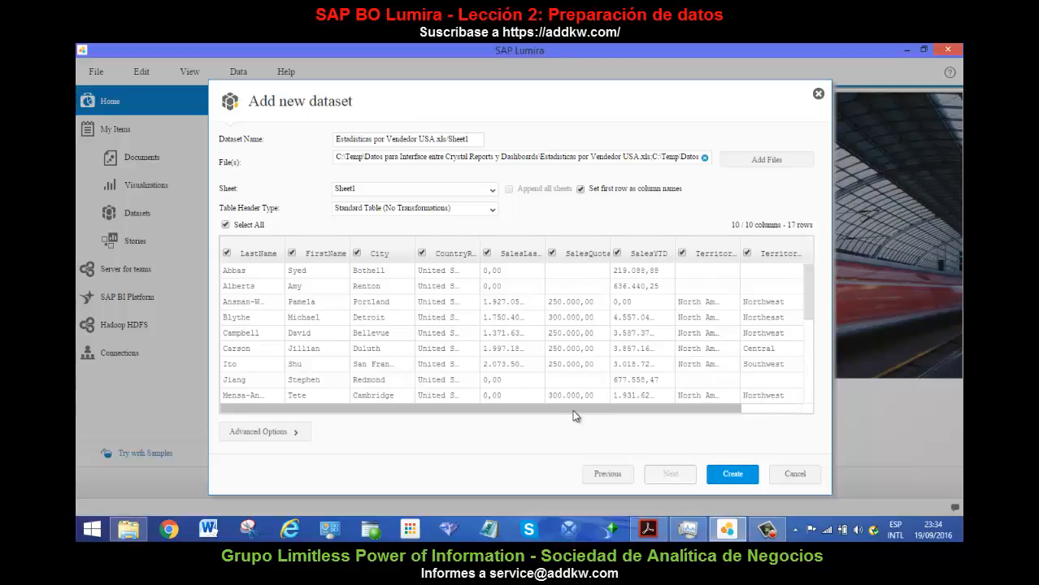
left_click_drag(623, 413, 459, 414)
left_click(726, 473)
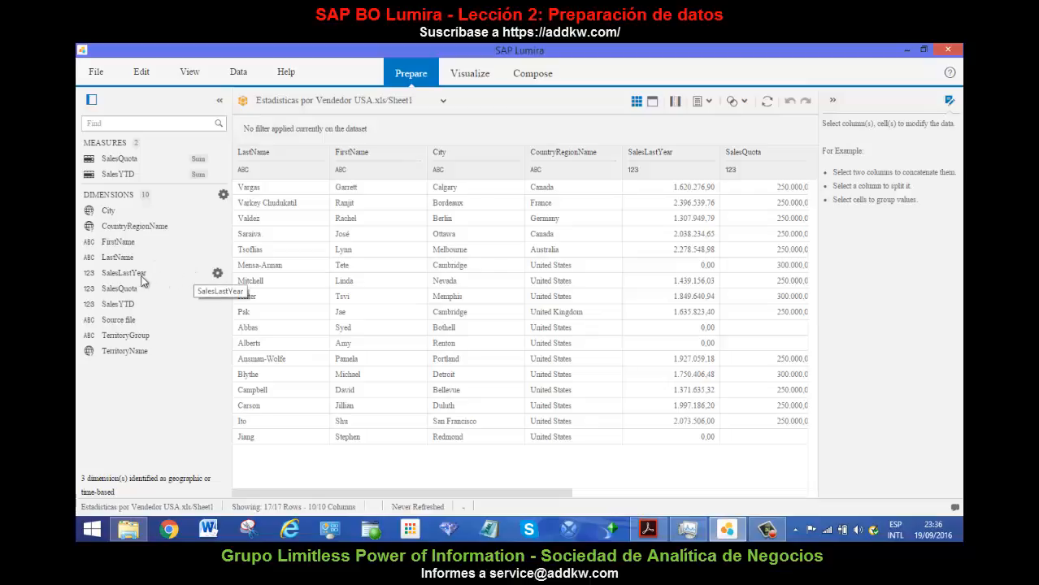
Create a measure from the SalesLastYear dimension.
left_click(217, 274)
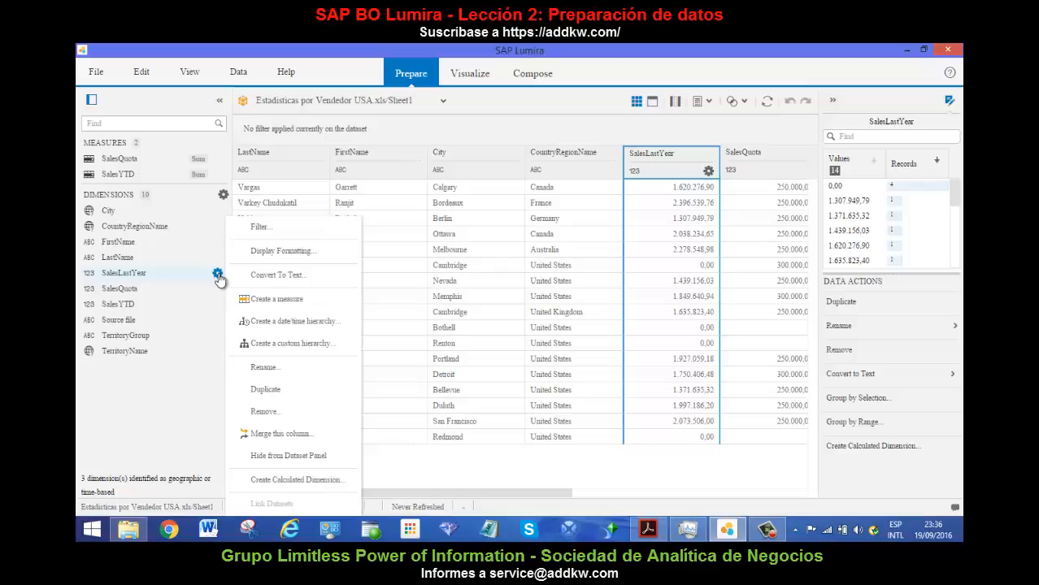
left_click(273, 300)
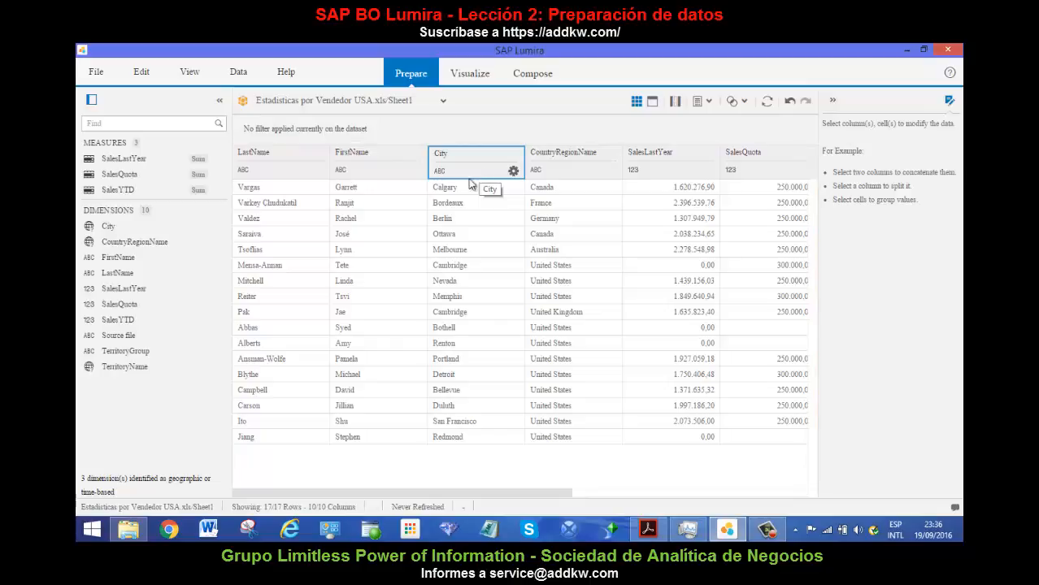
Add a second dataset to the document from the Excel workbook ventas top 10 clients usa 2004.
left_click(441, 103)
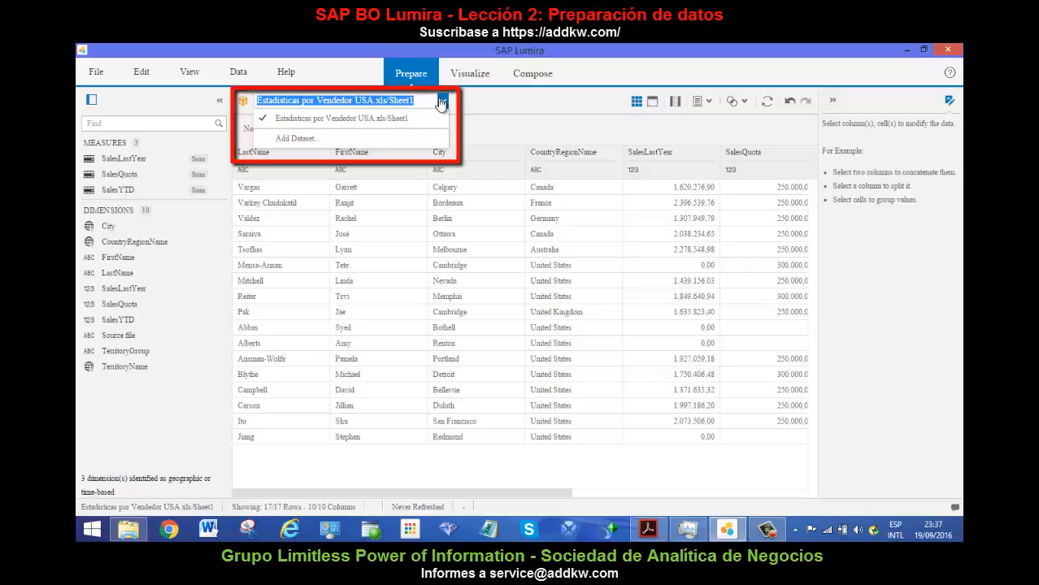
left_click(324, 139)
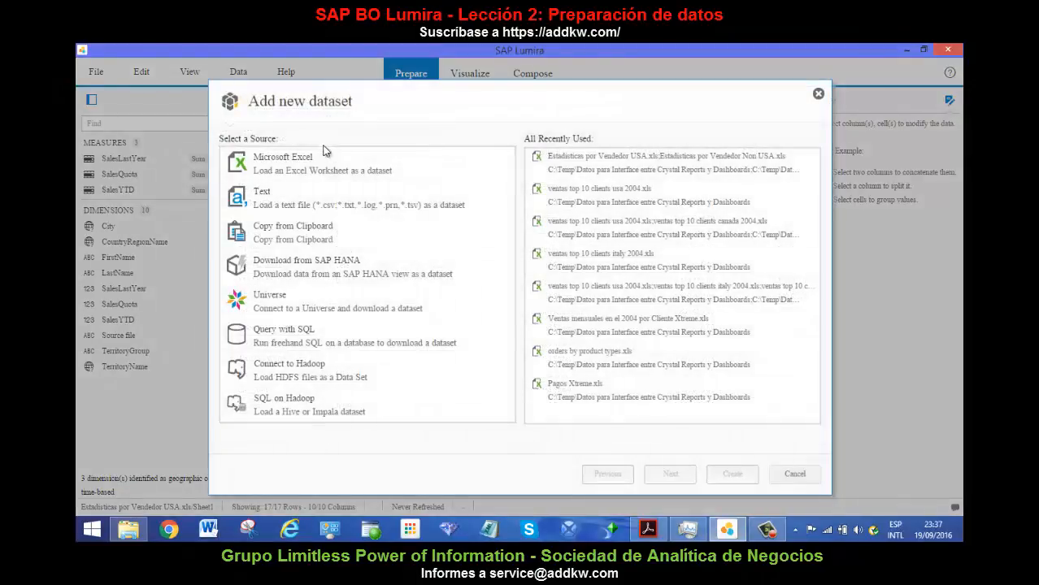
left_click(320, 157)
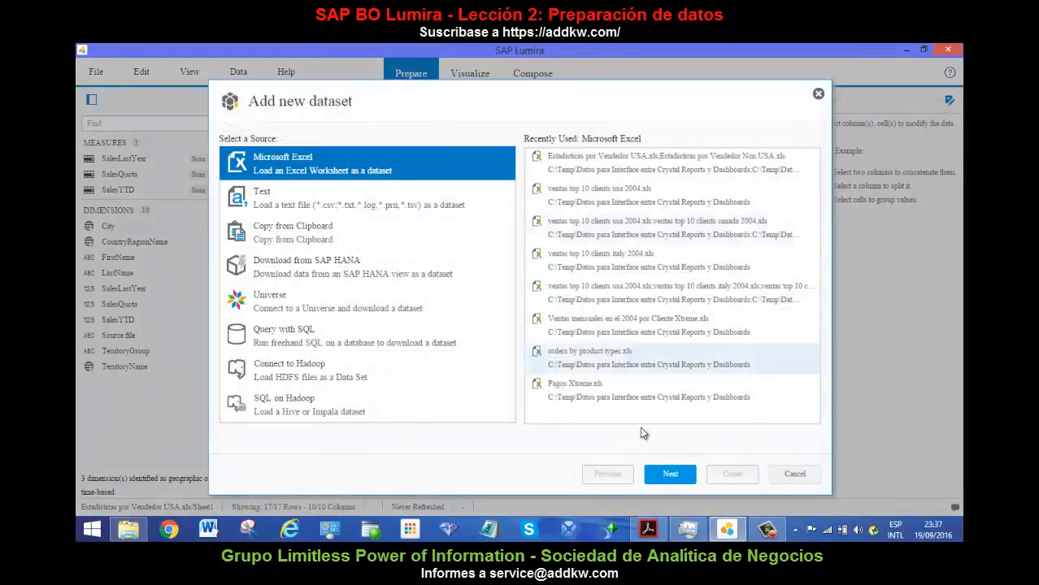
left_click(671, 476)
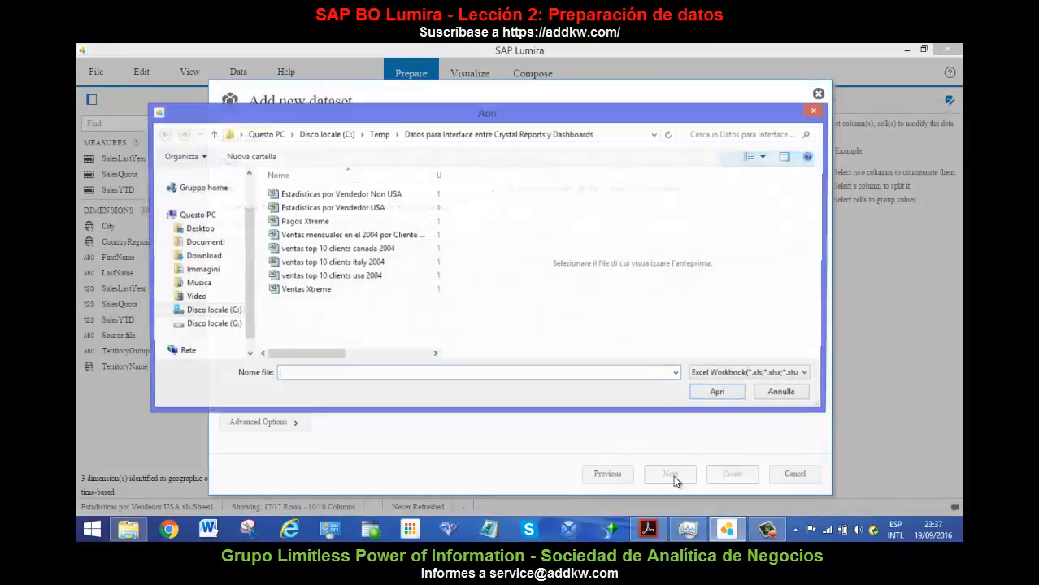
left_click(370, 277)
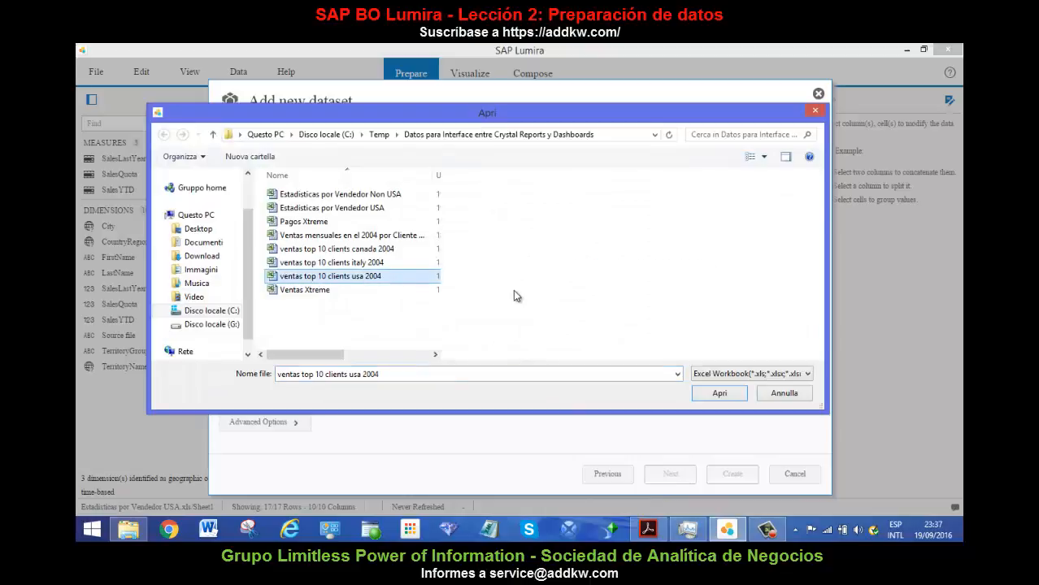
left_click(712, 394)
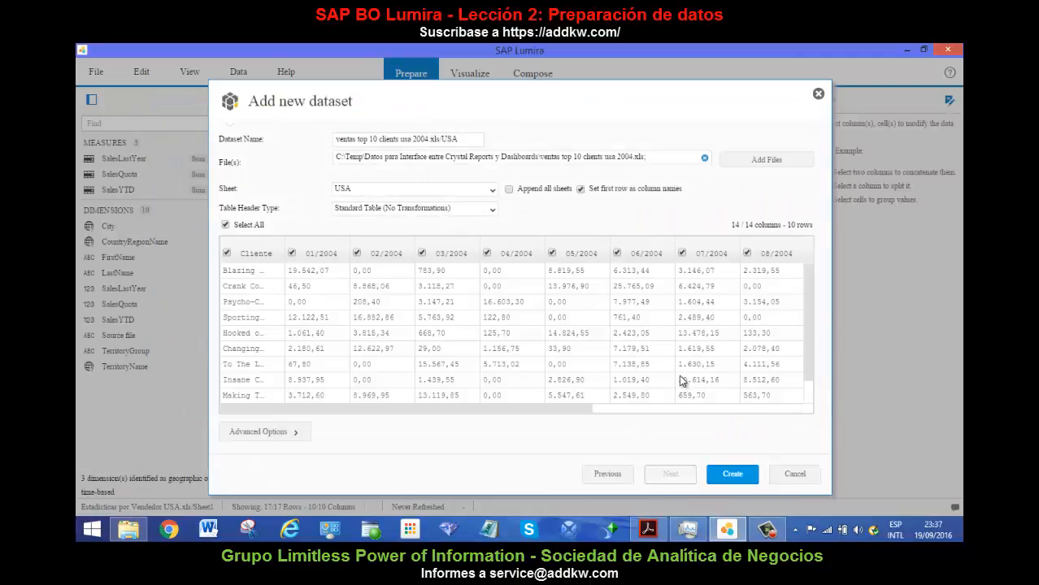
left_click(732, 474)
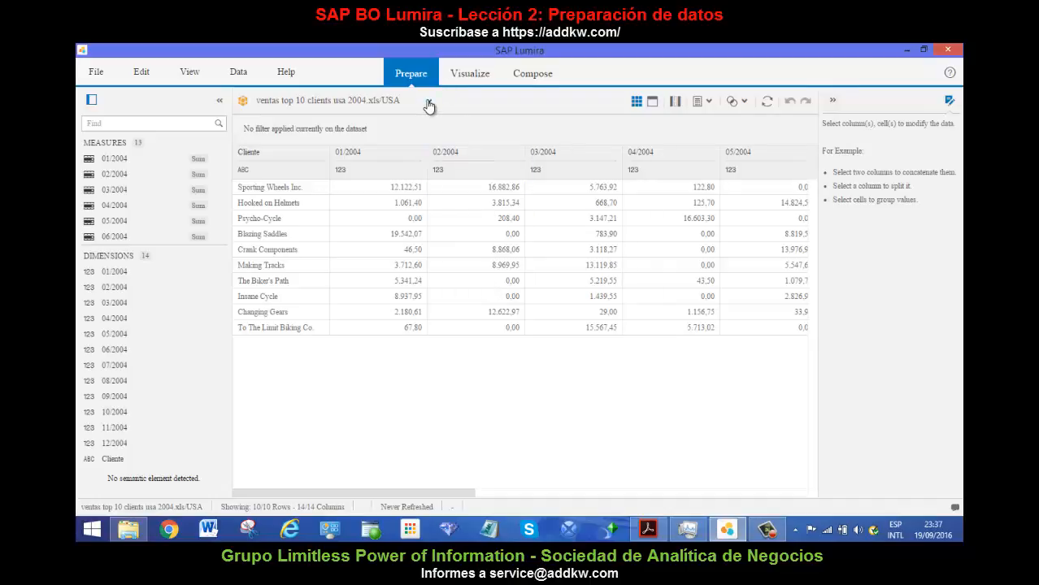
Switch back to the Estadisticas por Vendedor USA.xls/Sheet1 dataset.
left_click(428, 103)
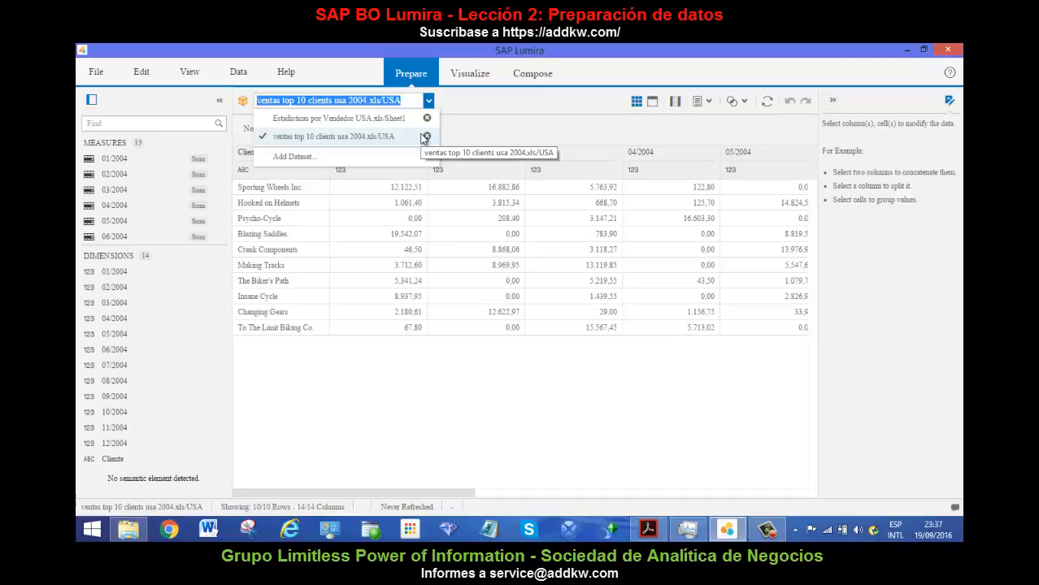
left_click(382, 119)
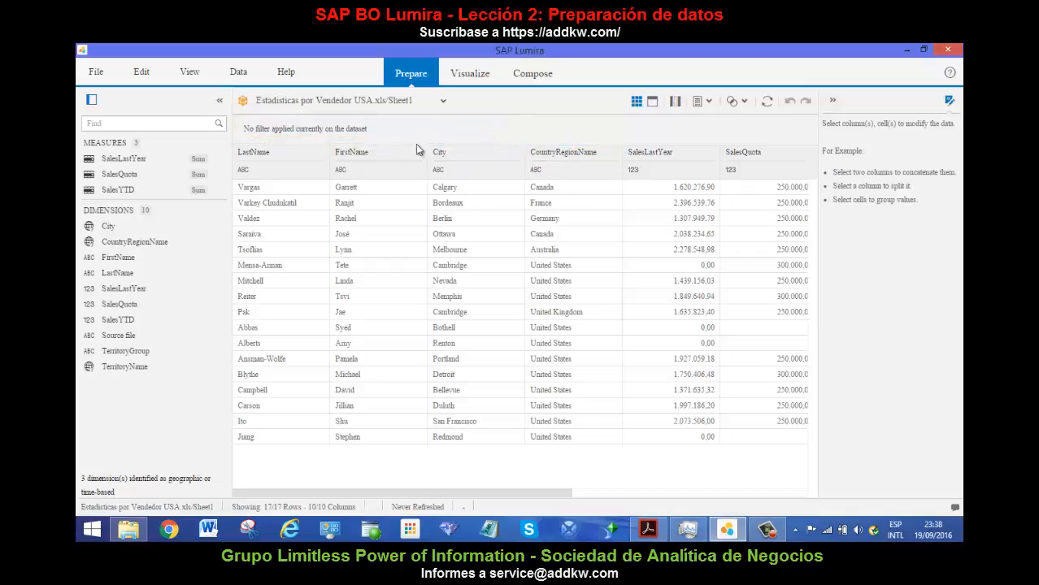
Filter the CountryRegionName column to records whose value is in the list United States.
left_click(610, 171)
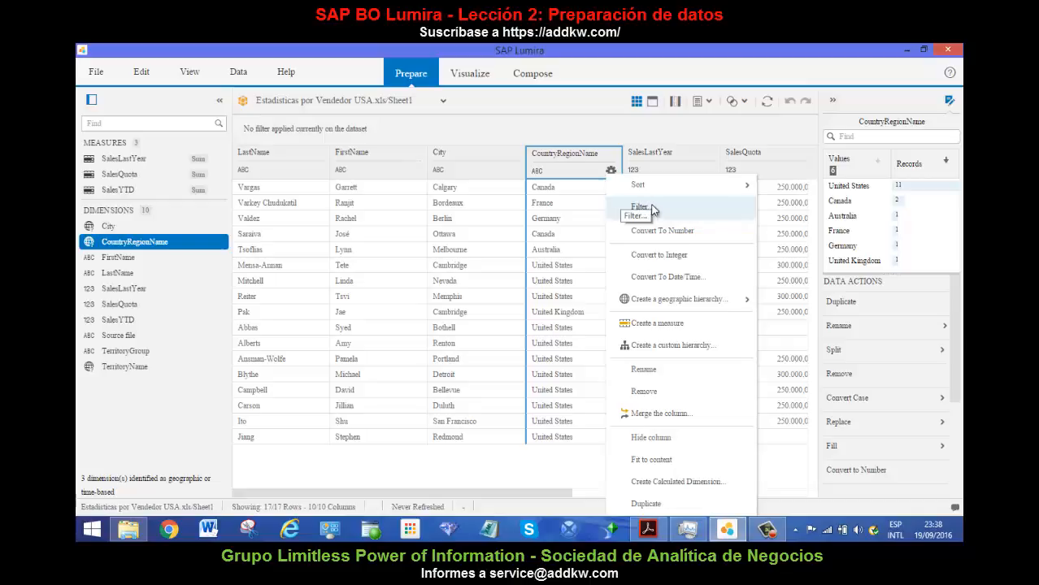
left_click(653, 209)
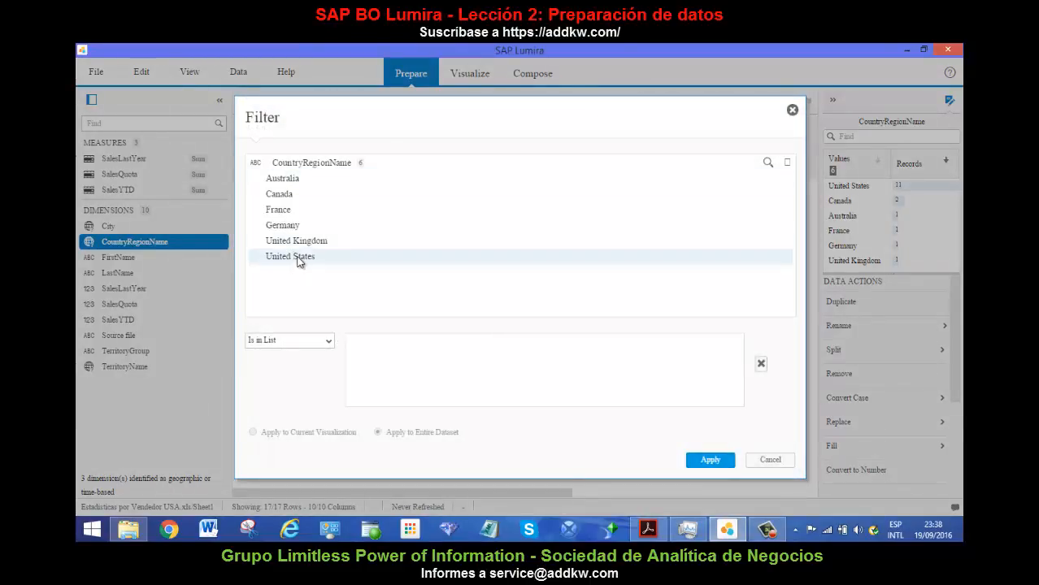
left_click(307, 260)
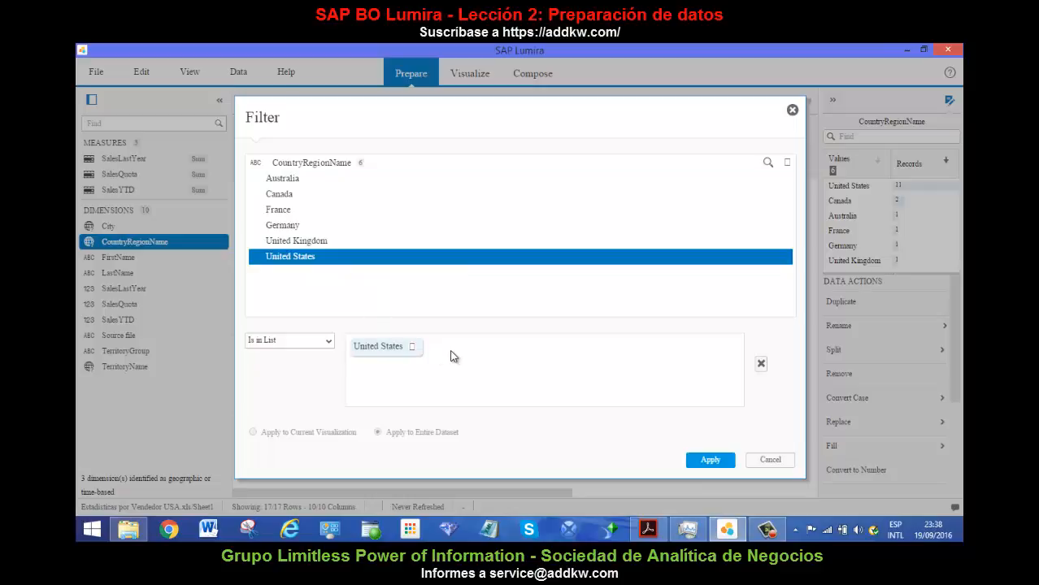
left_click(714, 460)
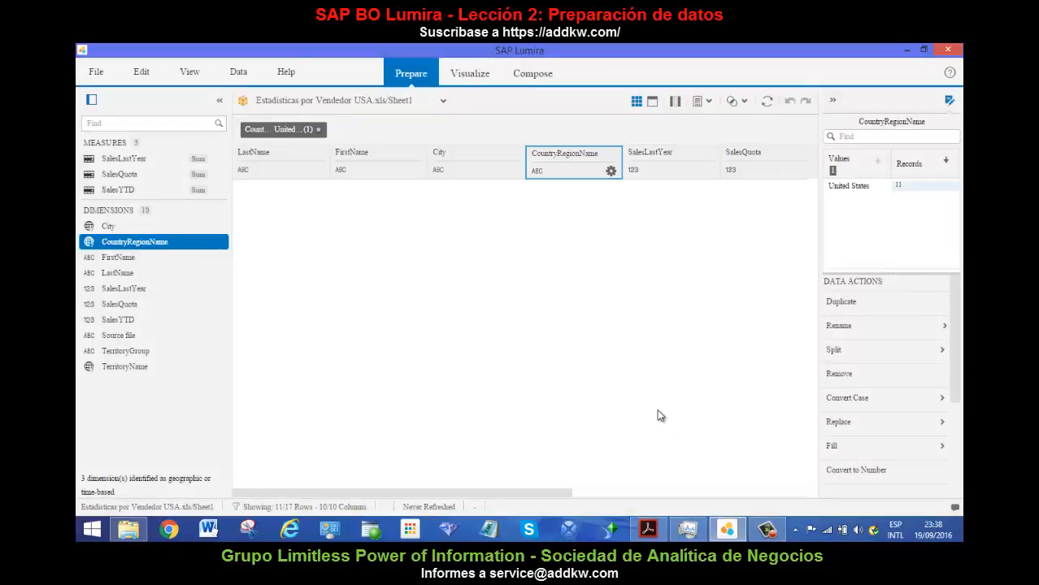
left_click(628, 264)
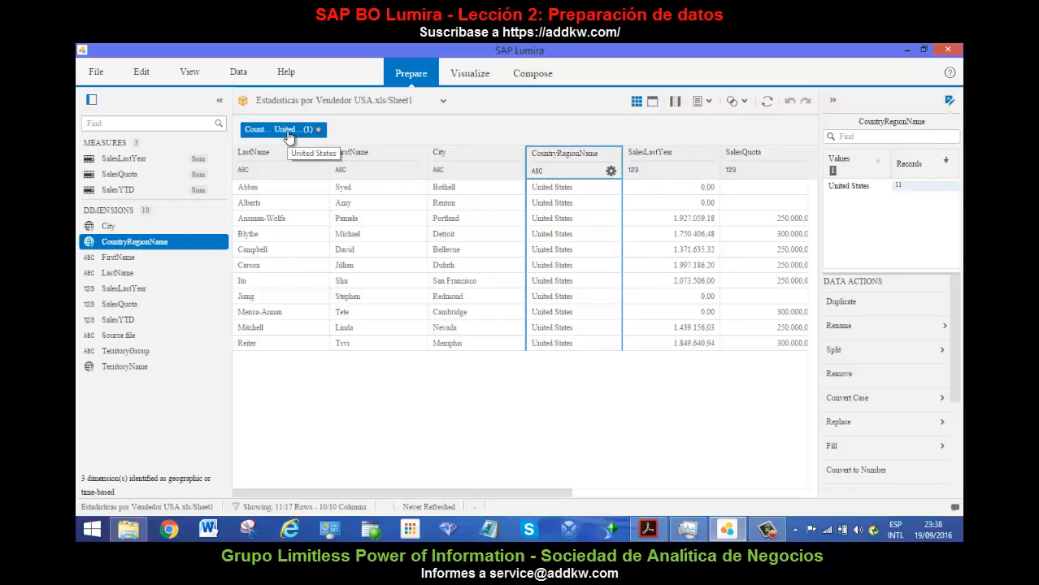
Review the definition of the CountryRegionName filter without changing it, and remove the filter from the dataset.
left_click(286, 133)
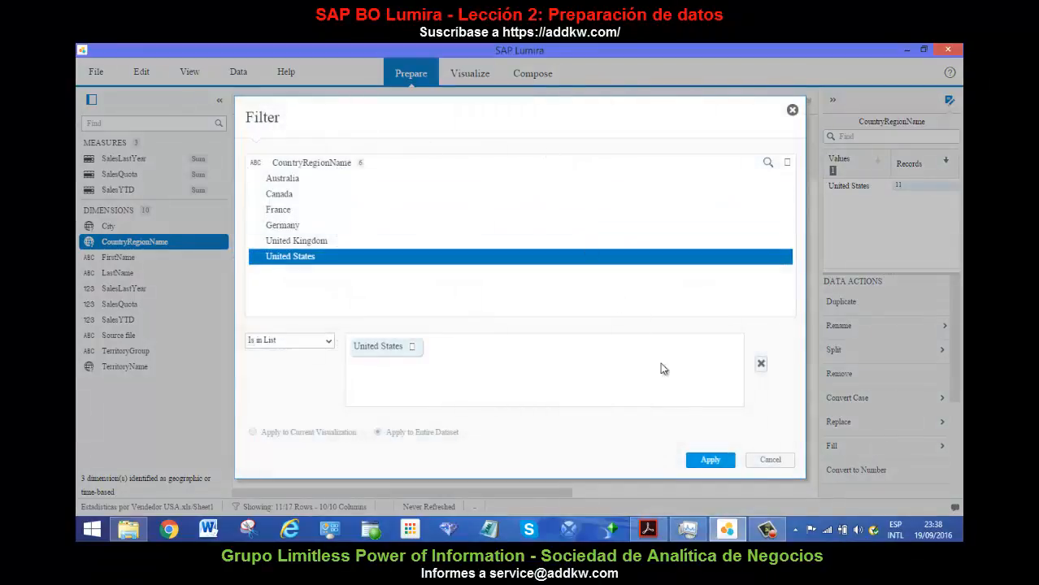
left_click(792, 112)
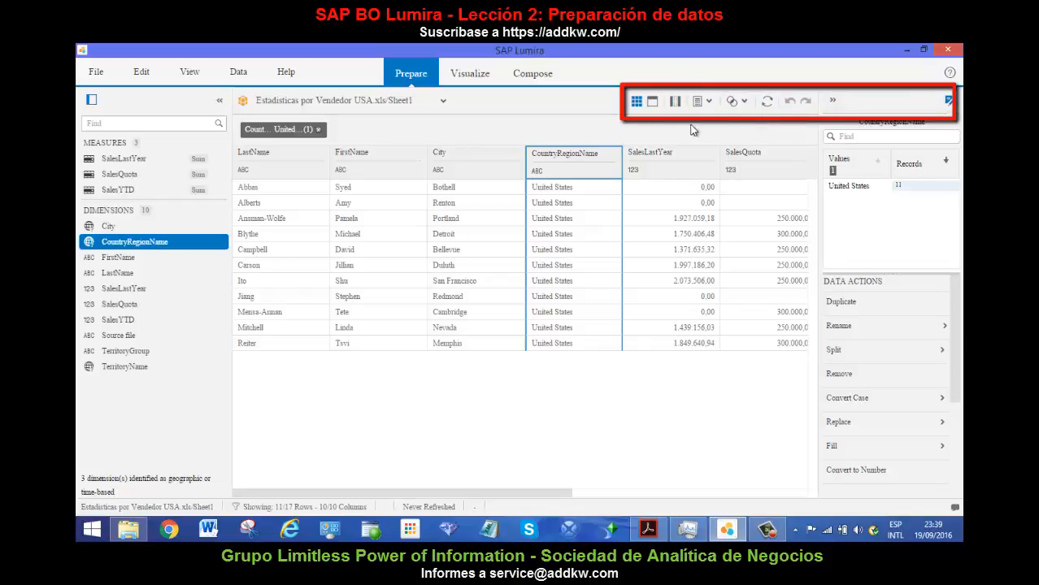
left_click(553, 201)
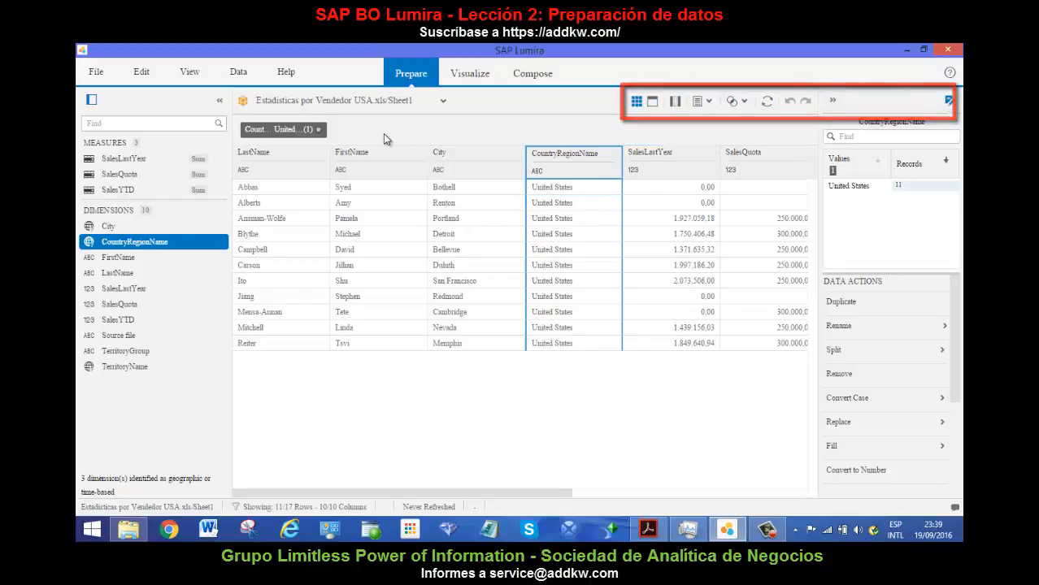
left_click(317, 129)
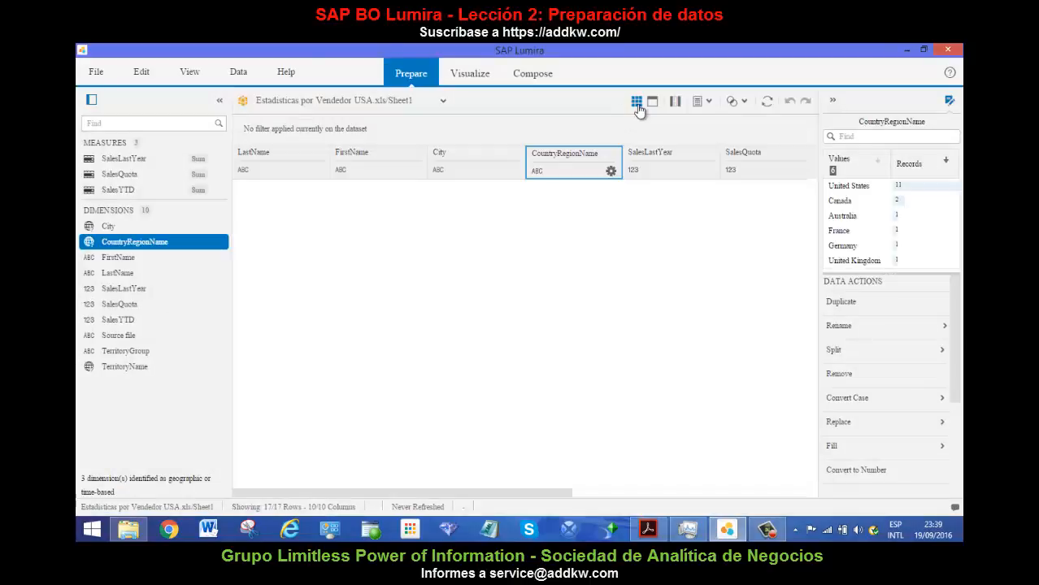
Change the data display from grid to facets and collapse the Manipulation Tools to widen the data area.
left_click(638, 104)
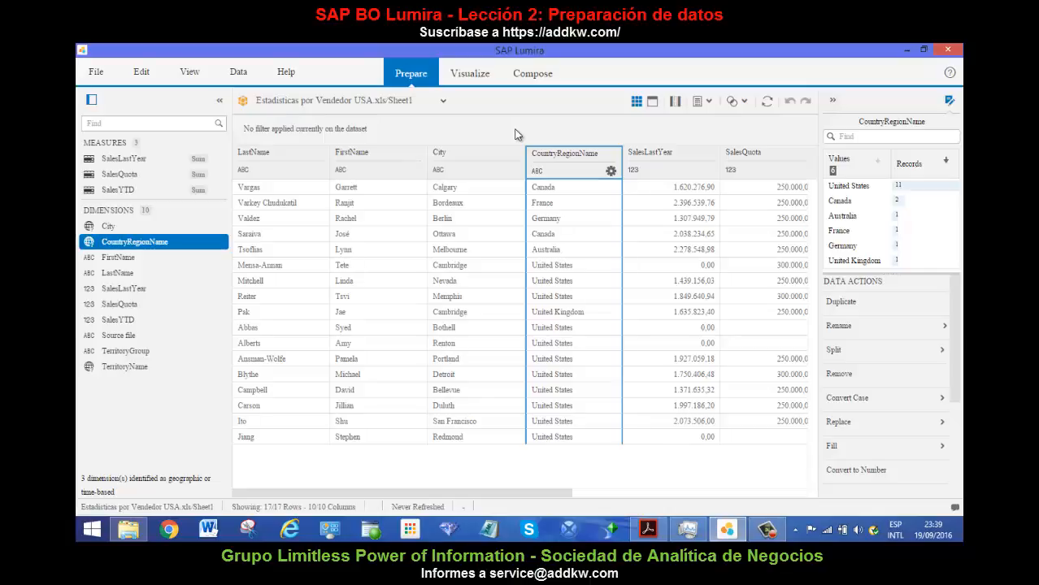
left_click(654, 104)
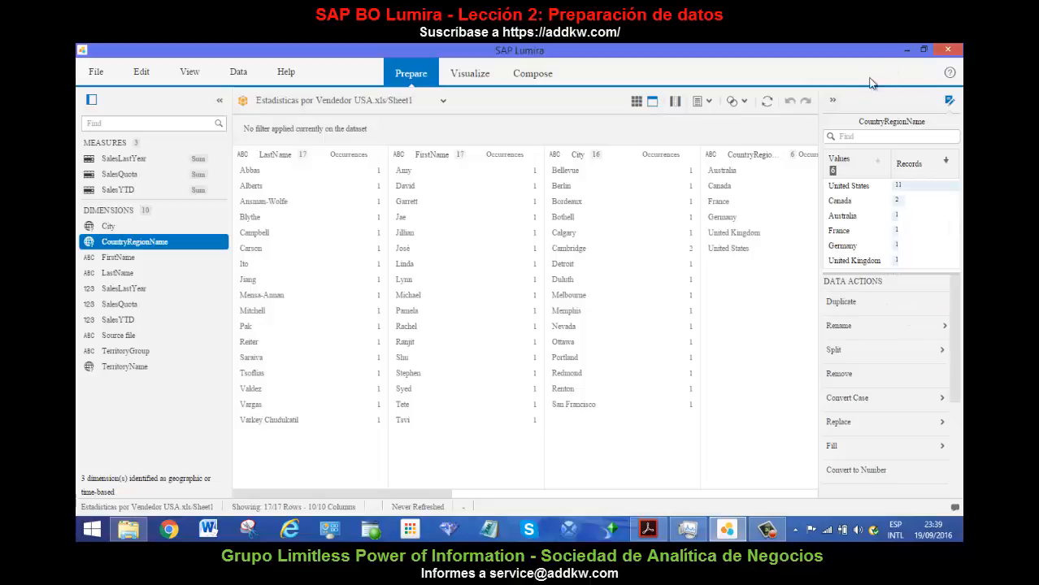
left_click(832, 99)
left_click(819, 249)
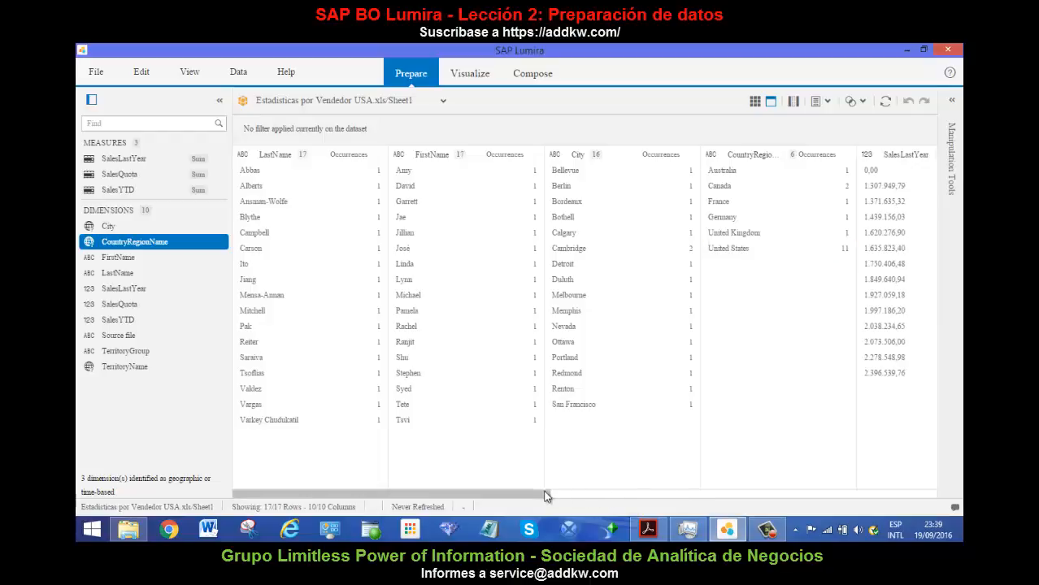
Review the value facets of all columns through TerritoryName, and change the data display back to grid.
left_click_drag(545, 495, 748, 507)
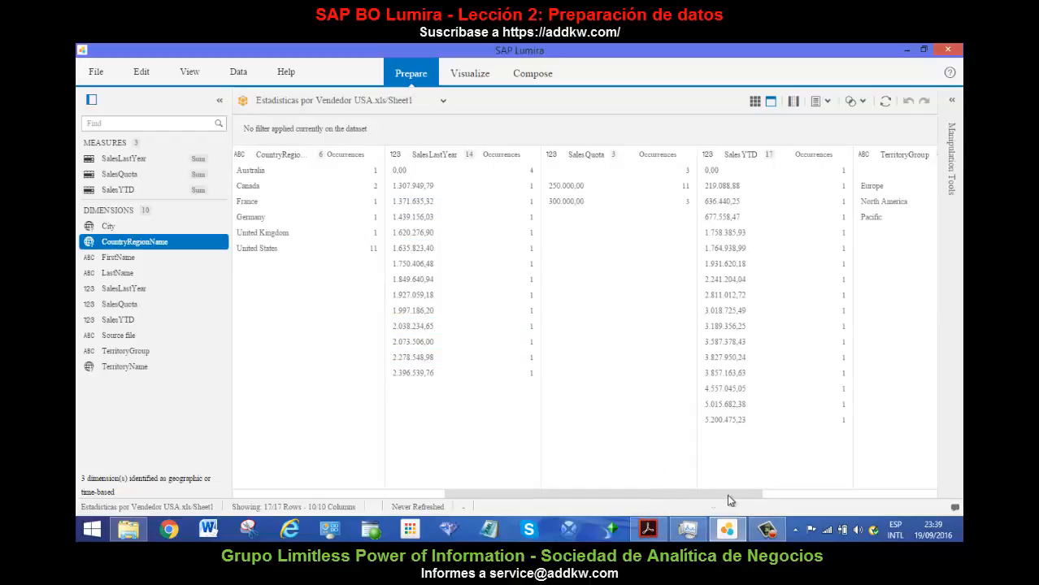
left_click_drag(764, 496, 855, 496)
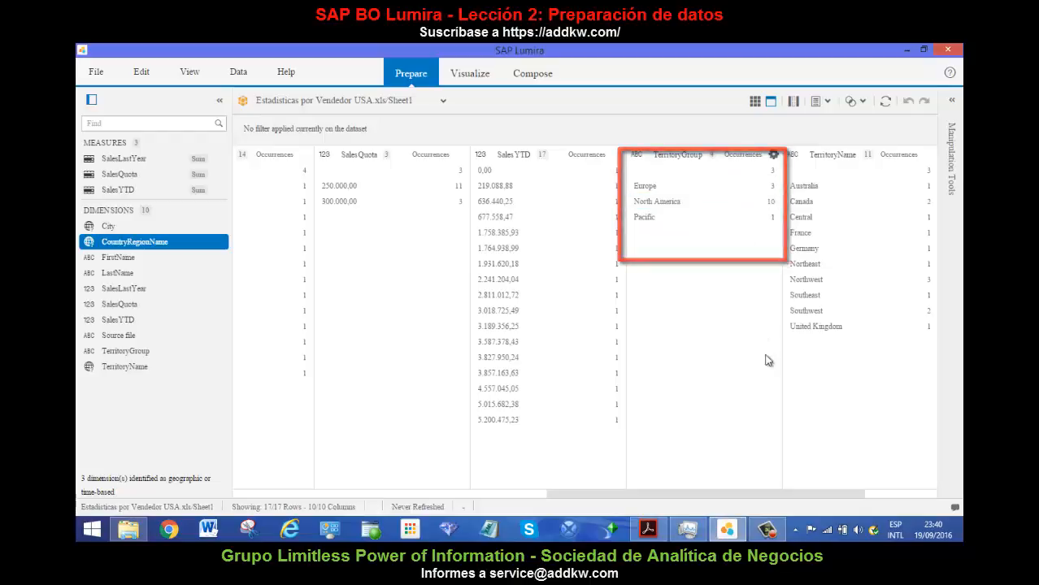
left_click_drag(816, 491, 500, 501)
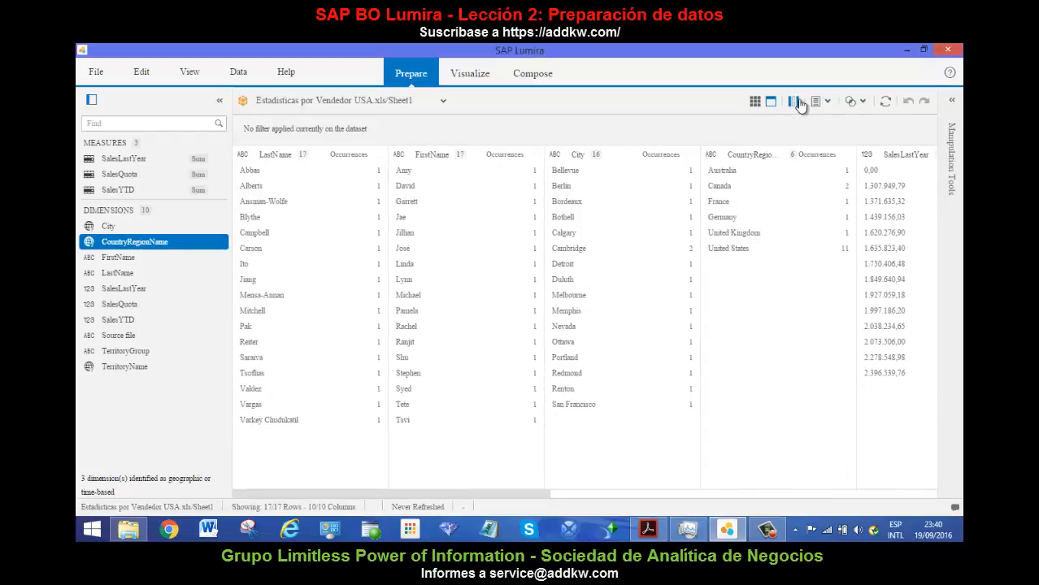
left_click(771, 103)
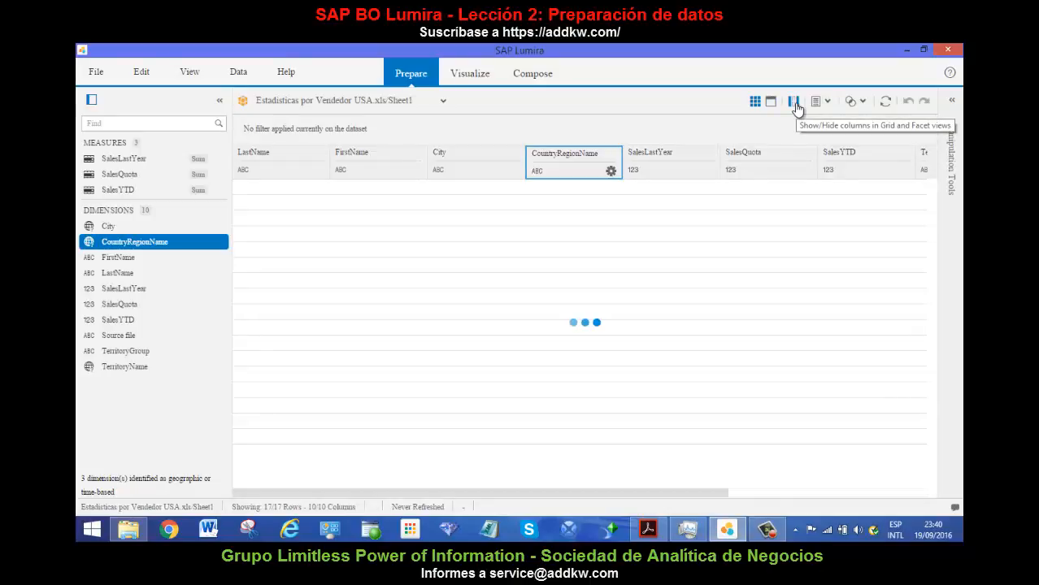
Hide the LastName column from the data view, keeping all the other columns shown.
left_click(794, 104)
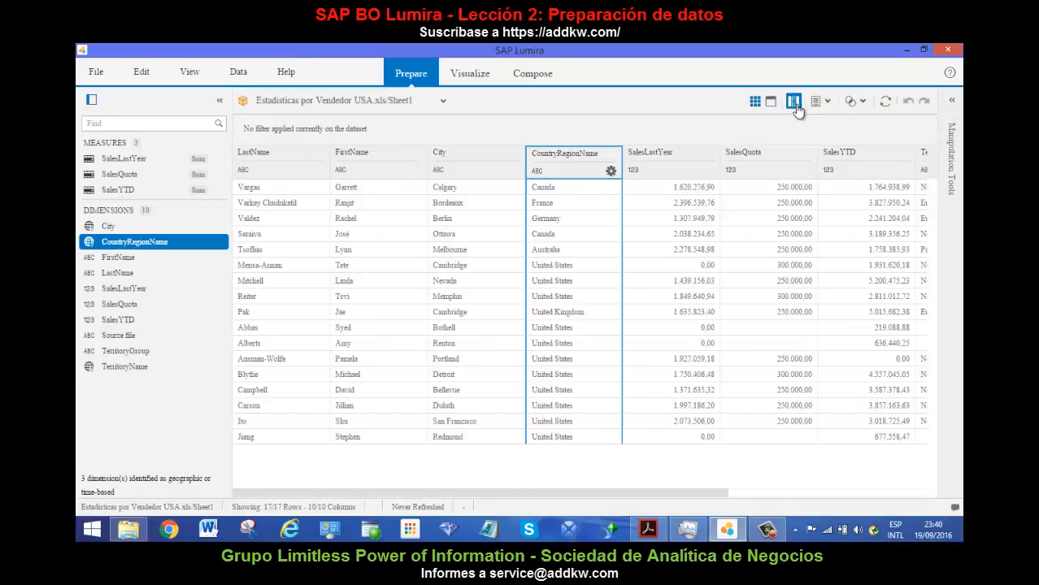
left_click(670, 195)
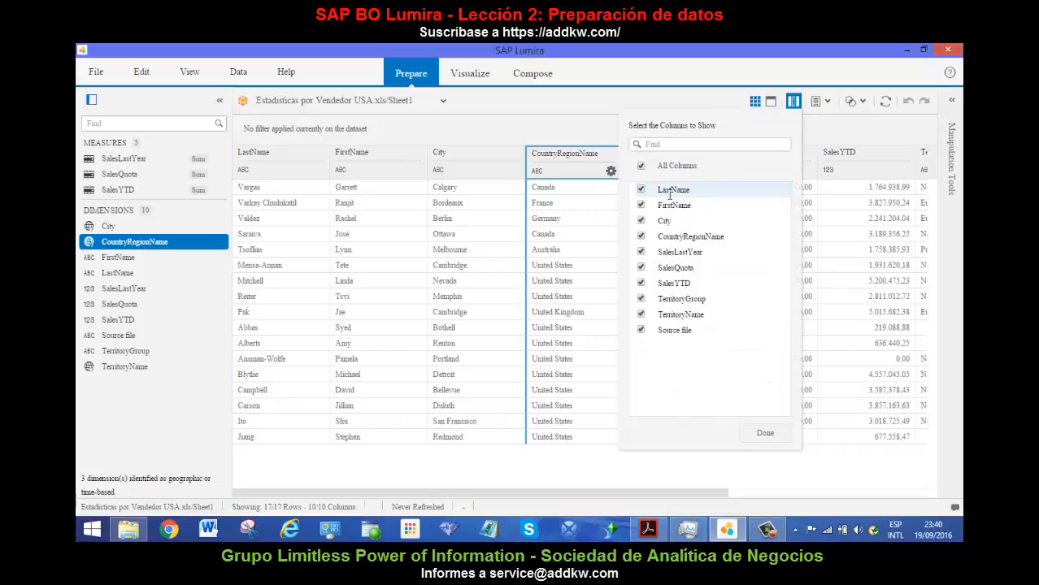
left_click(648, 191)
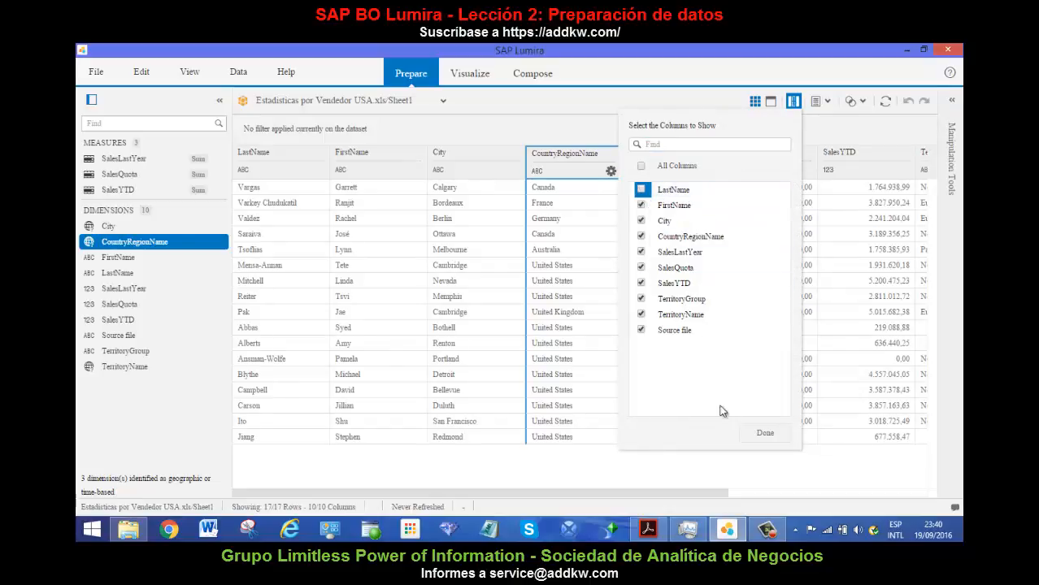
left_click(762, 435)
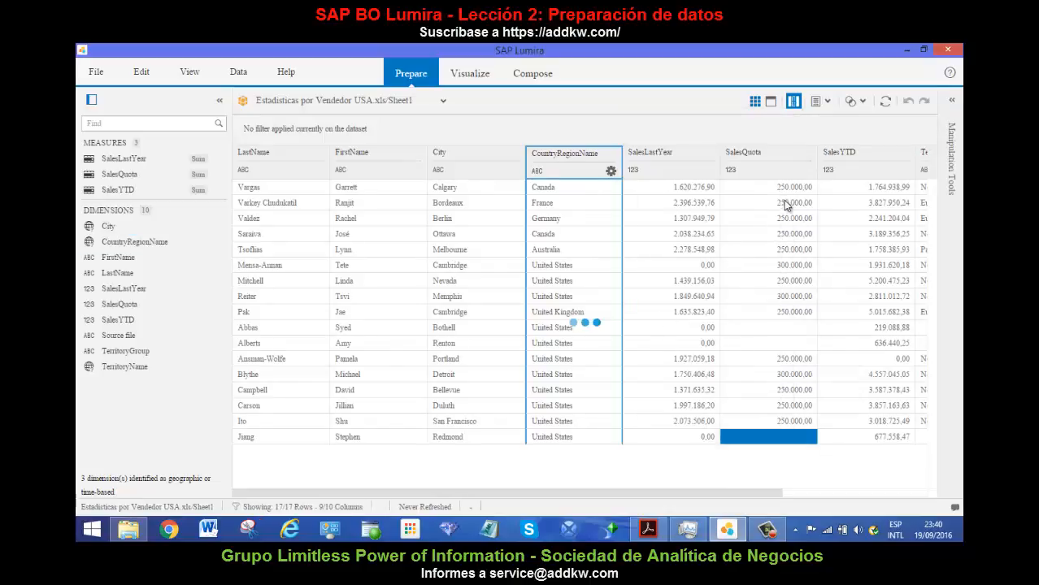
Show the LastName column again in the data view.
left_click(793, 101)
left_click(641, 189)
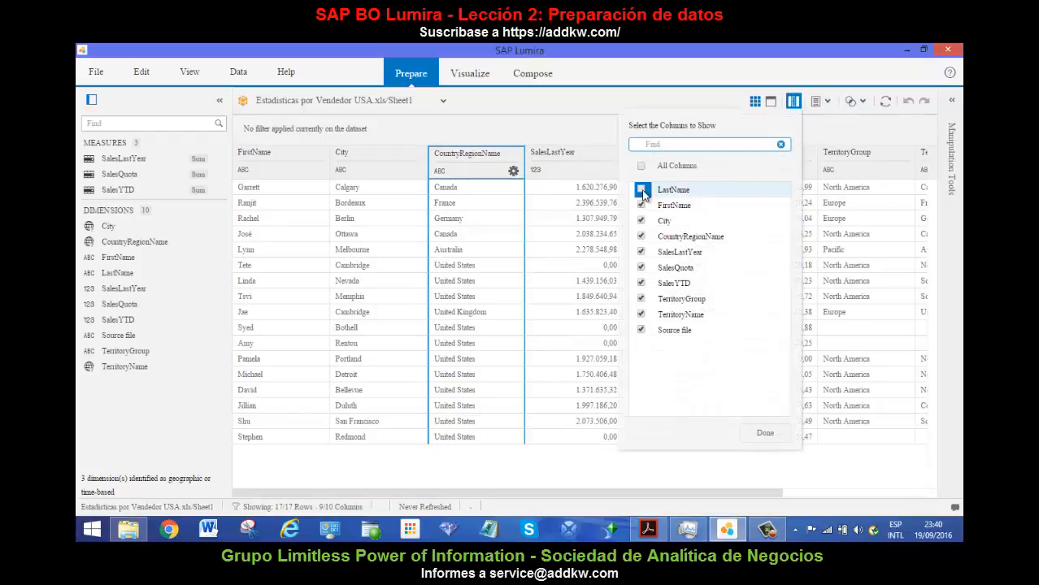
left_click(755, 442)
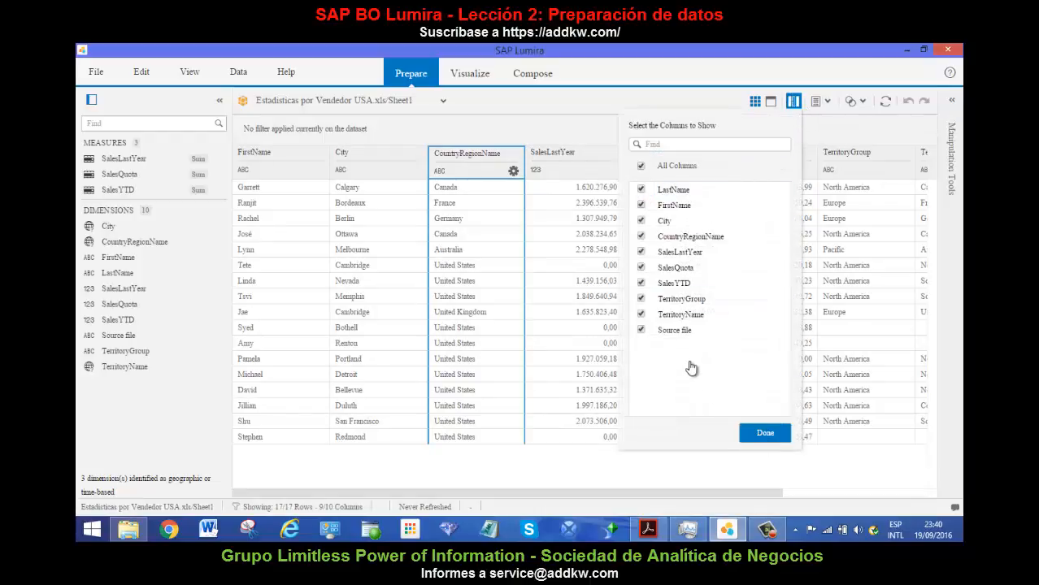
Create a calculated dimension named Vendedor with the formula Concatenate({FirstName}, {LastName}).
left_click(826, 102)
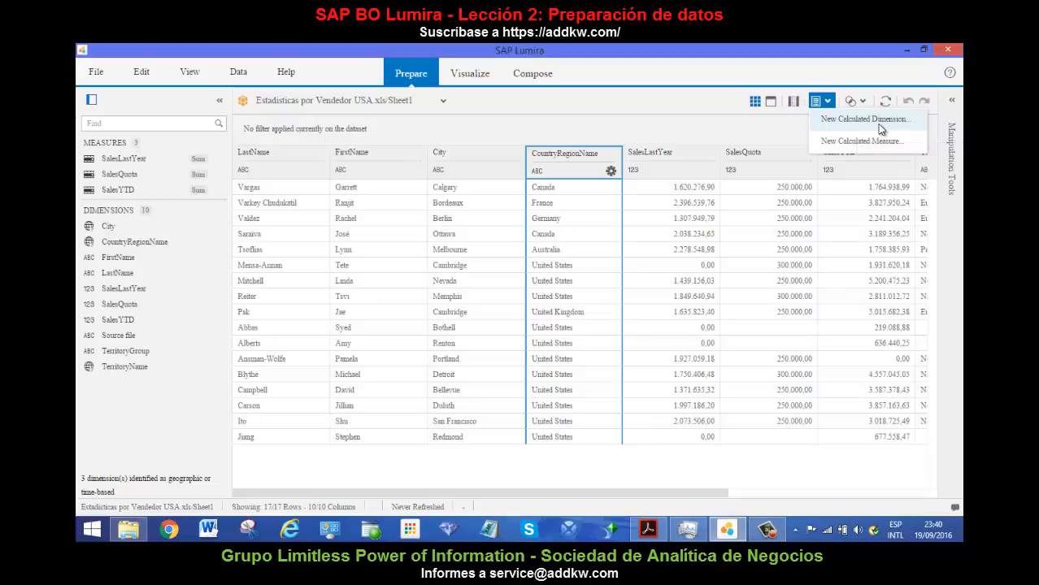
left_click(878, 125)
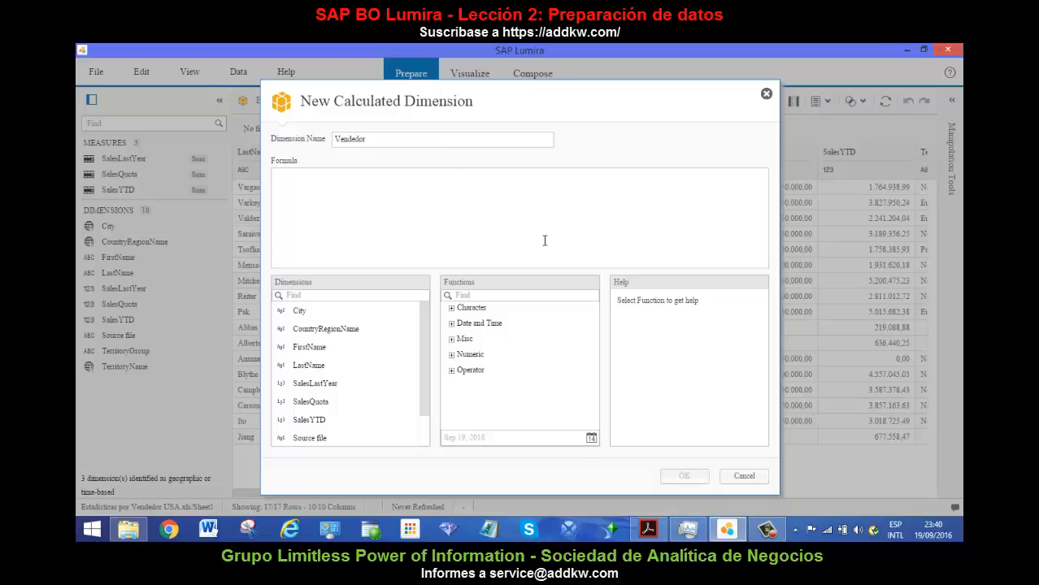
left_click(452, 309)
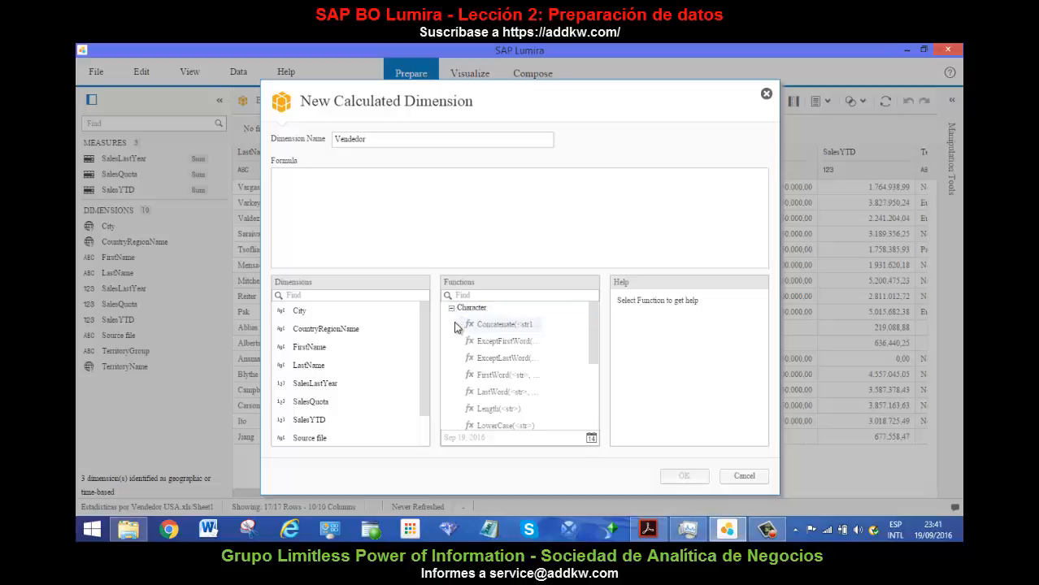
left_click(515, 326)
double_click(514, 326)
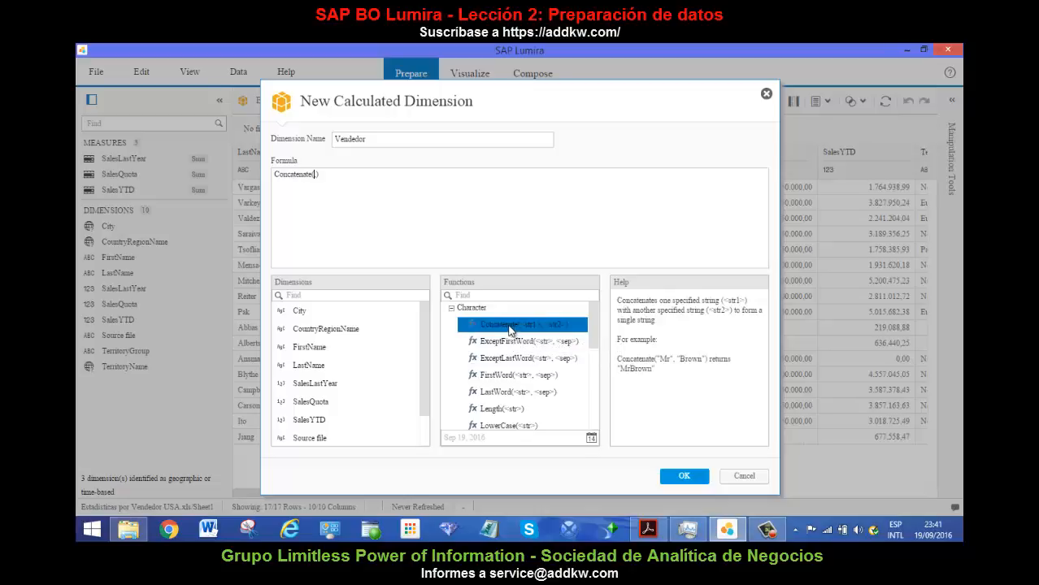
double_click(319, 348)
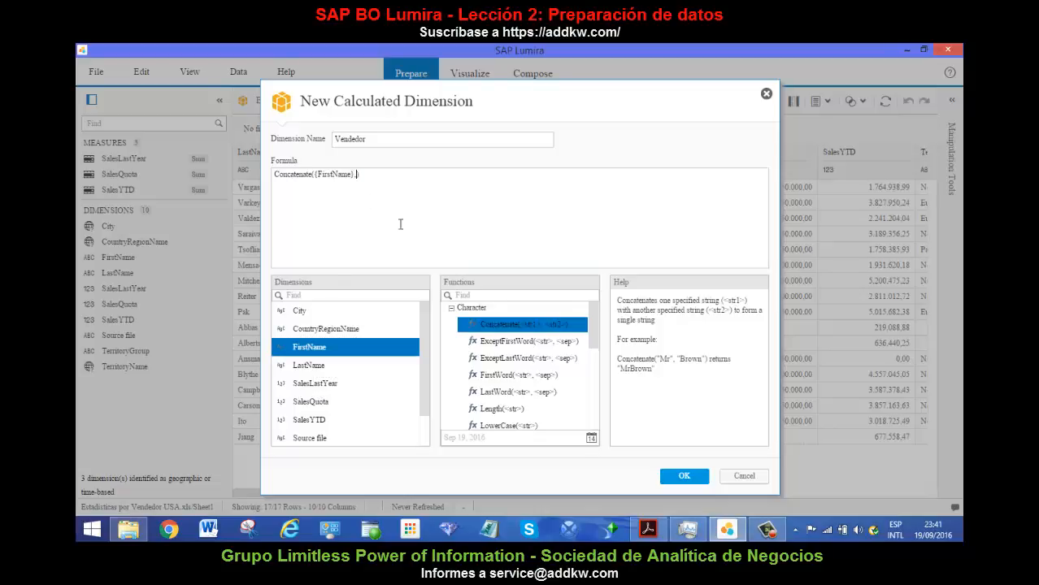
double_click(324, 364)
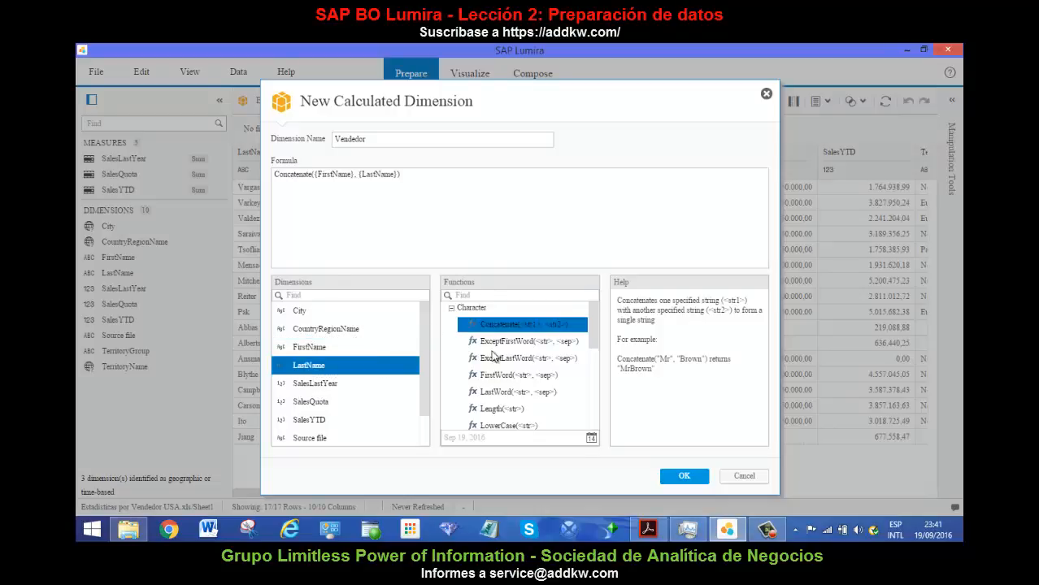
left_click(671, 478)
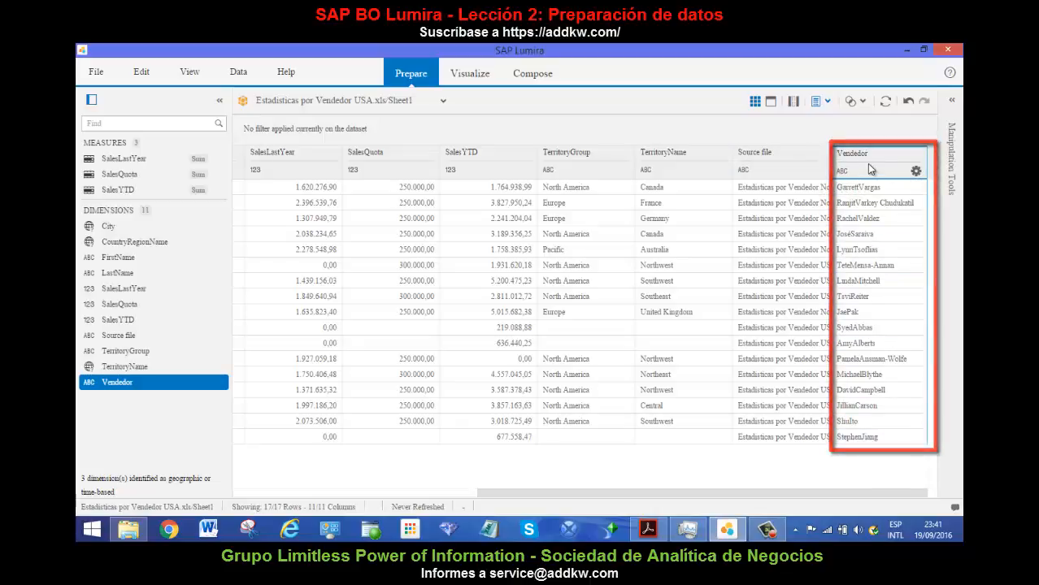
Create a calculated measure named AvanceVtas with the formula {SalesYTD}/{SalesQuota}.
left_click(820, 101)
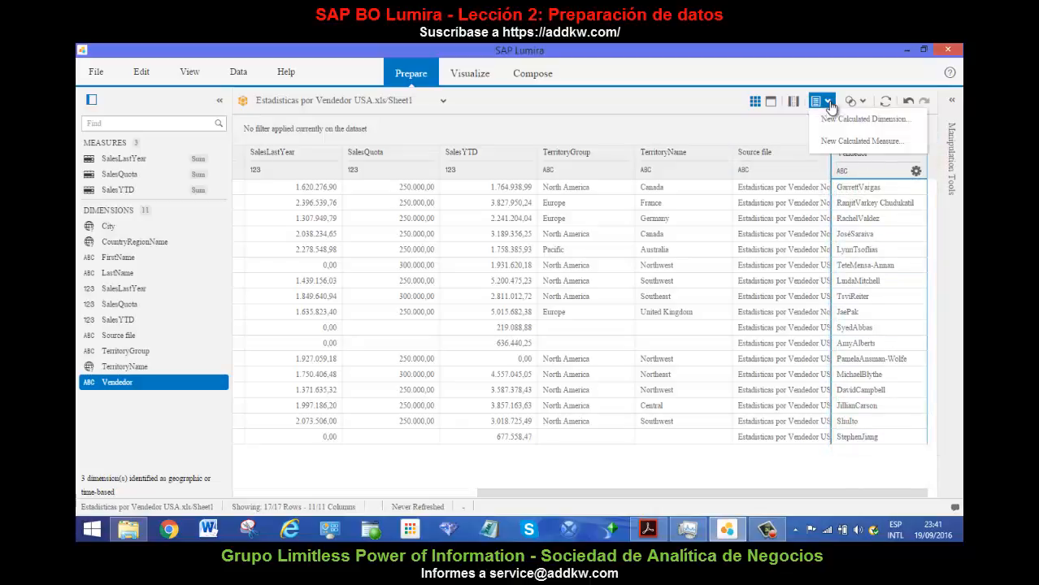
left_click(863, 142)
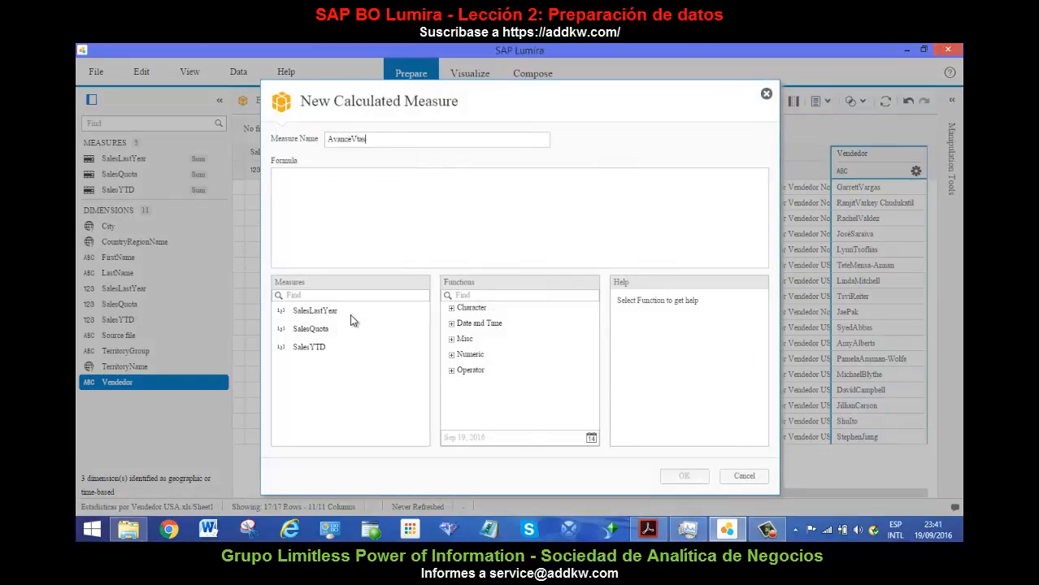
left_click(321, 349)
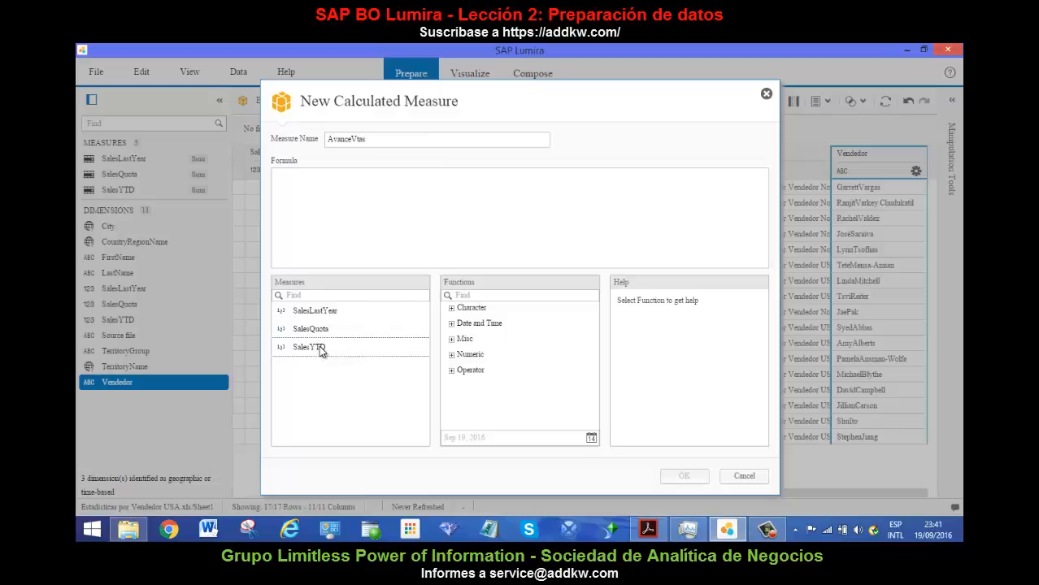
double_click(321, 349)
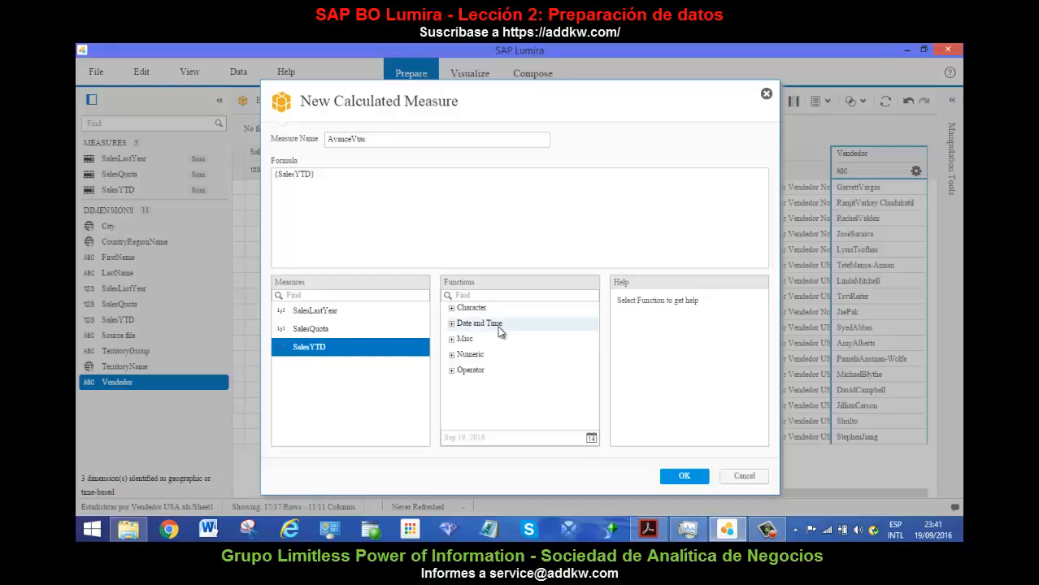
left_click(451, 355)
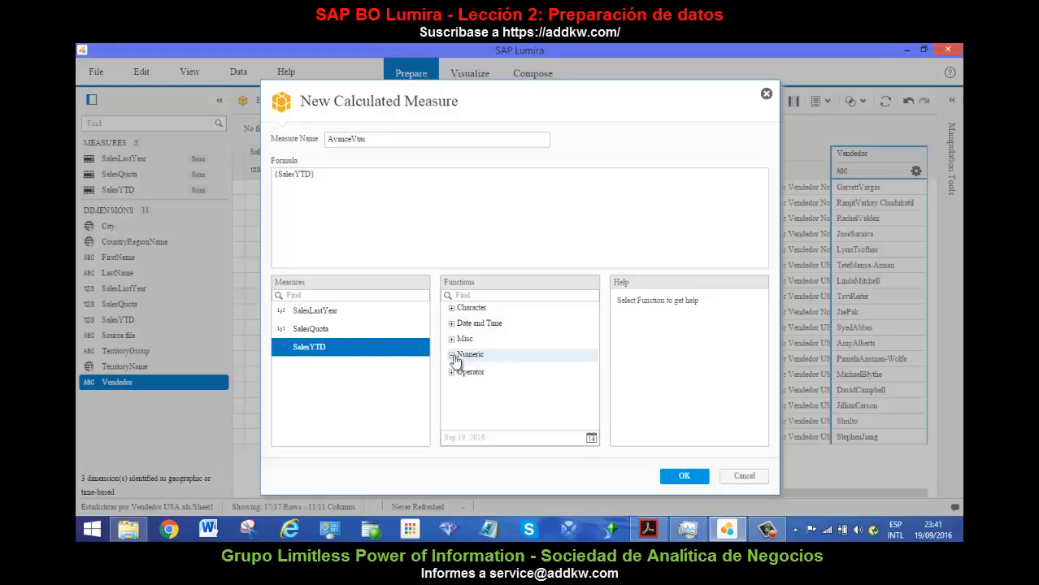
left_click_drag(590, 346, 586, 396)
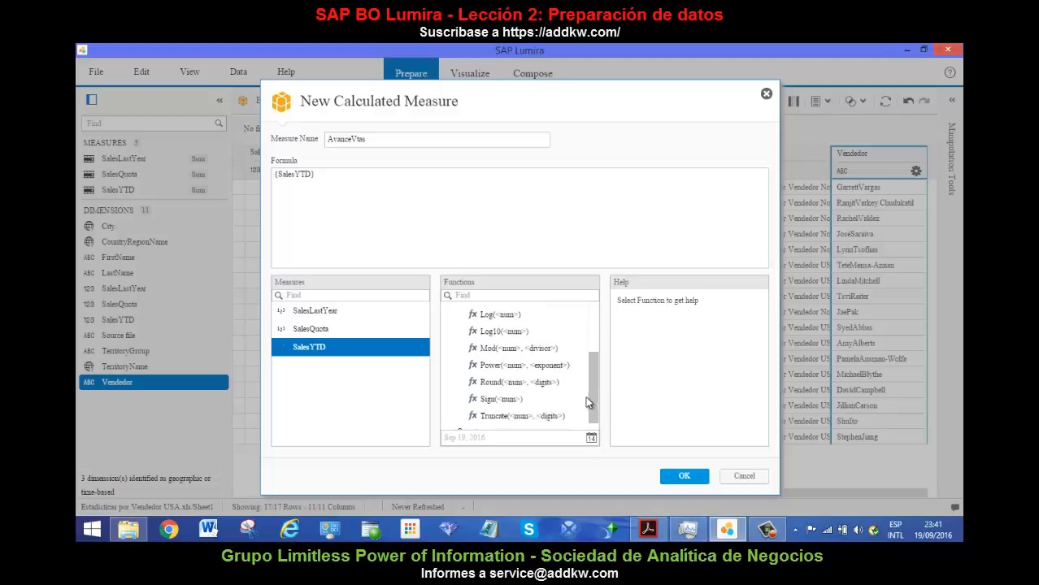
scroll(504, 422, "down", 1)
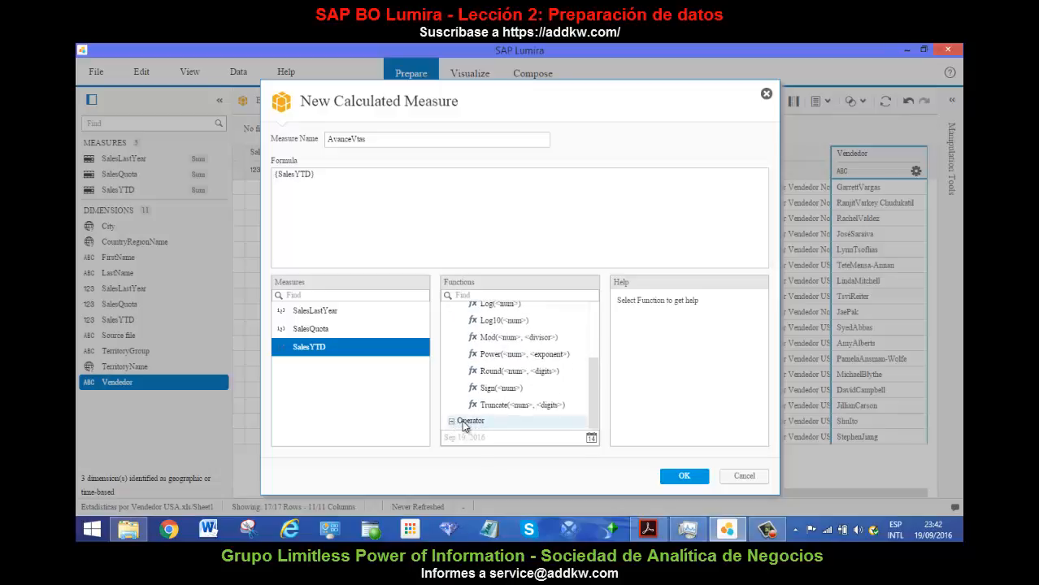
left_click_drag(592, 388, 591, 425)
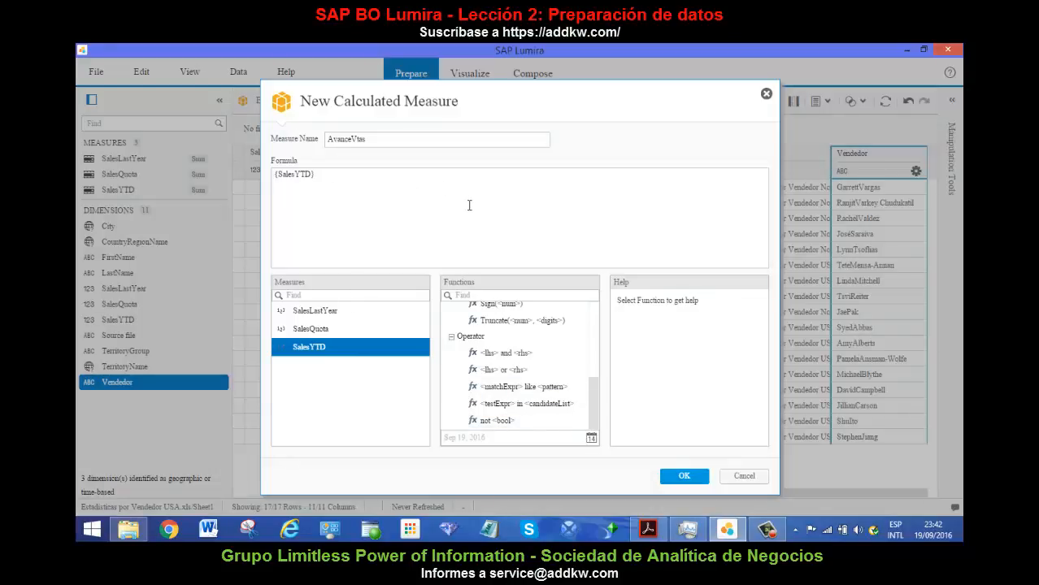
double_click(320, 330)
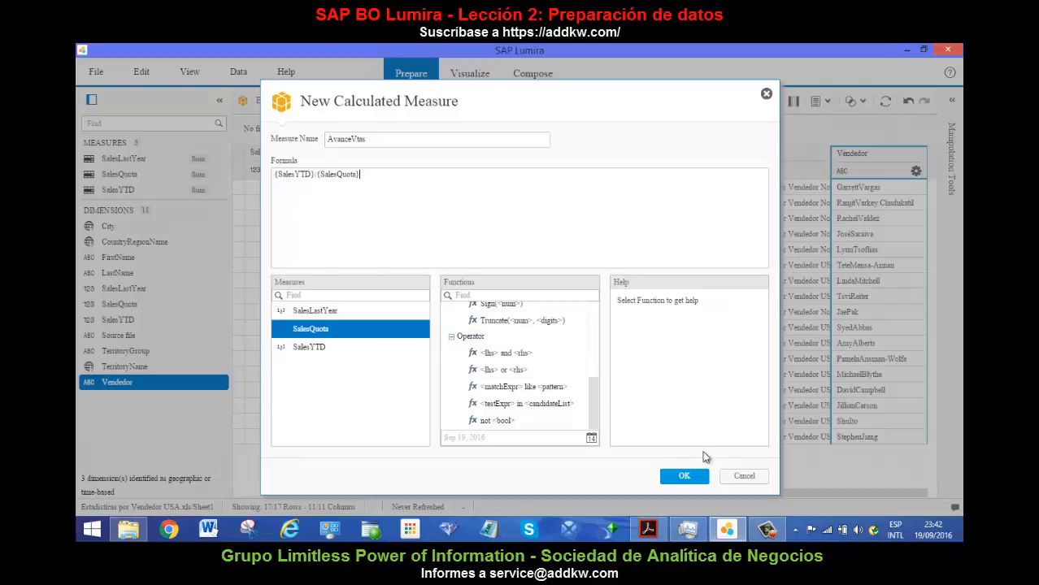
left_click(684, 476)
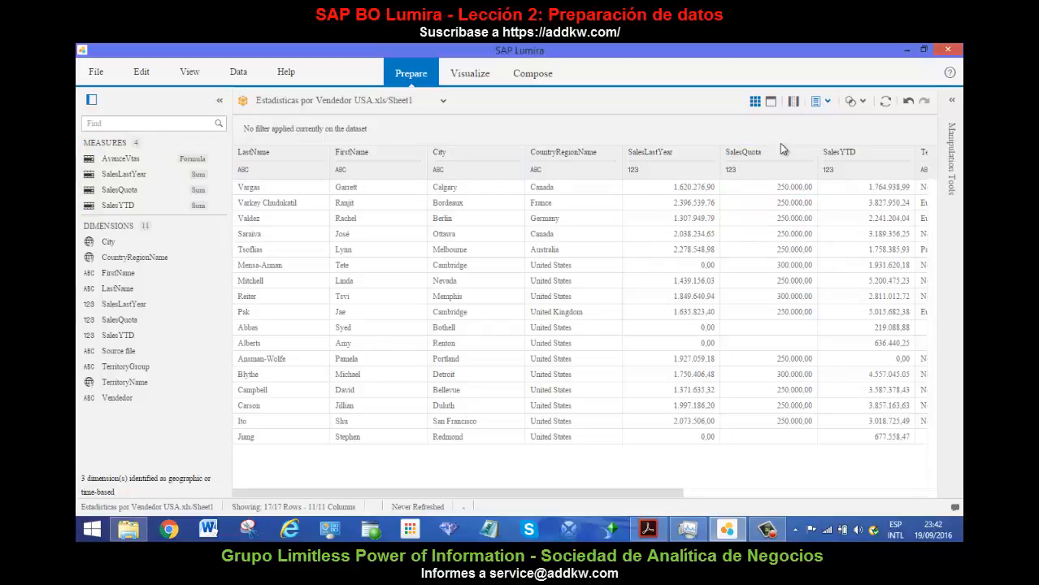
View the Merge and Append options for combining datasets without using them, and refresh the current dataset.
left_click(862, 104)
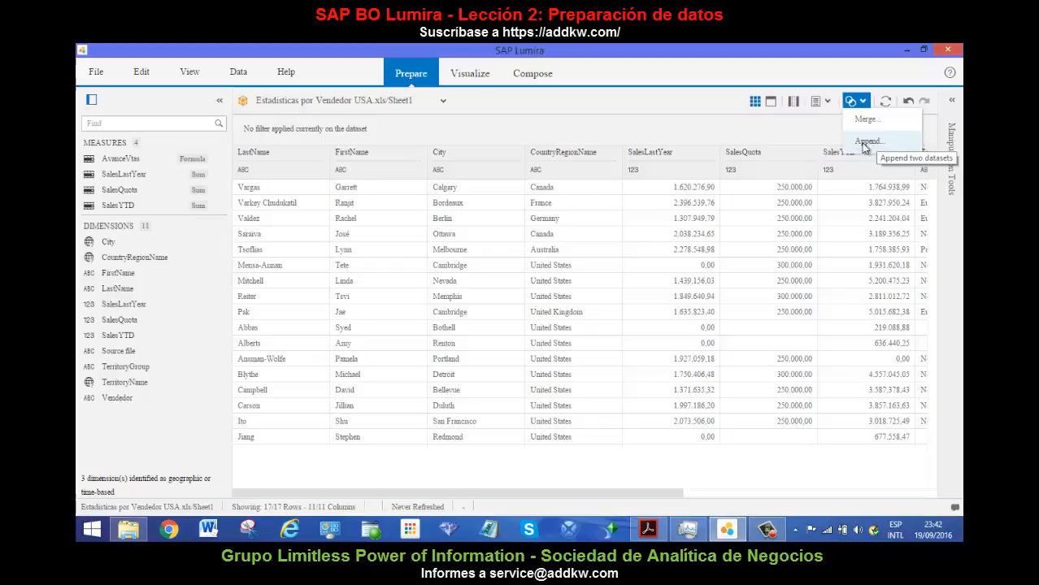
left_click(885, 105)
left_click(885, 103)
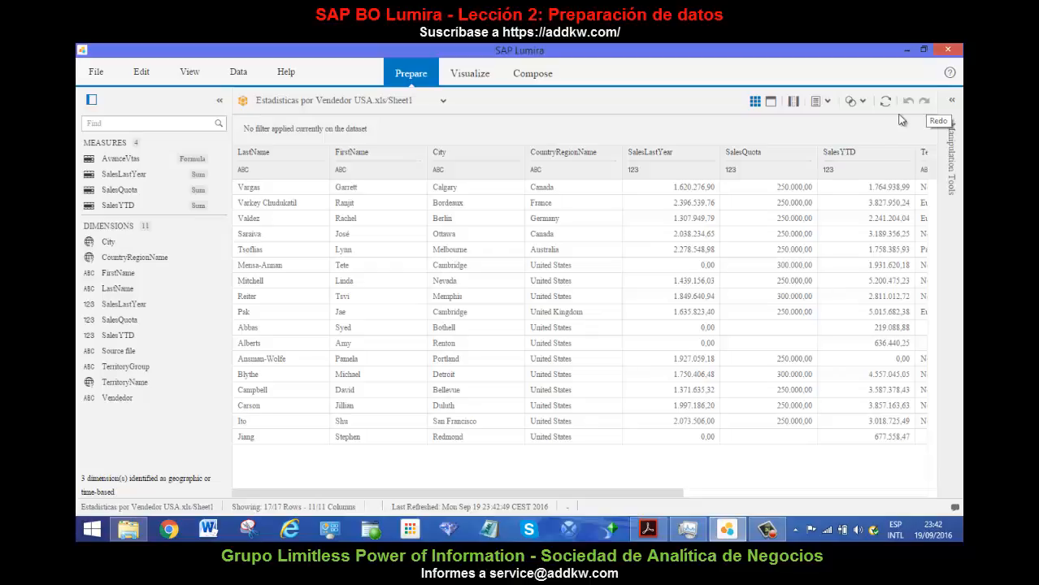
Expand the Manipulation Tools and compare the data actions offered for the LastName, City and SalesLastYear columns, returning to LastName.
left_click(543, 218)
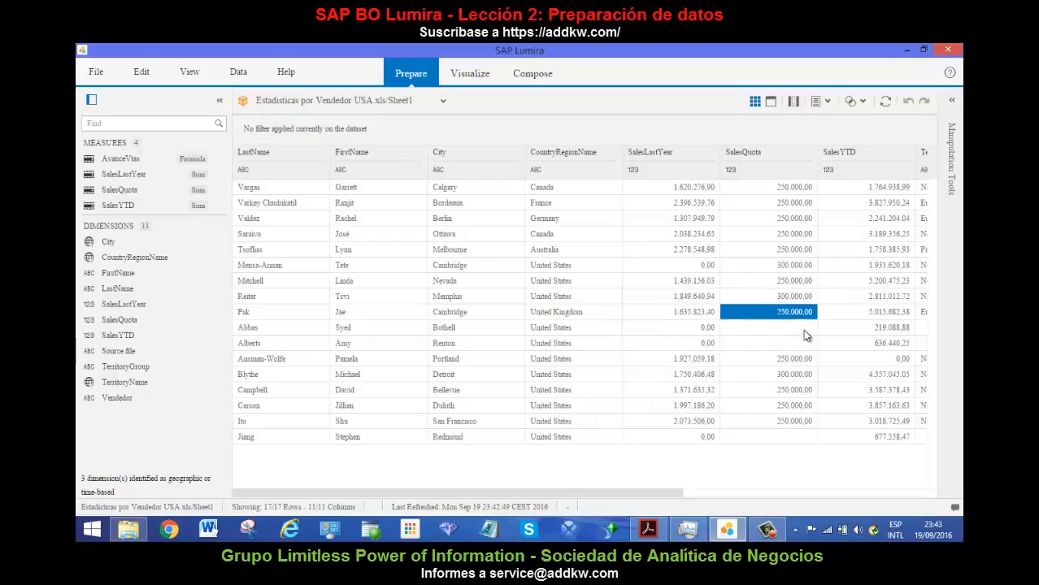
left_click(951, 99)
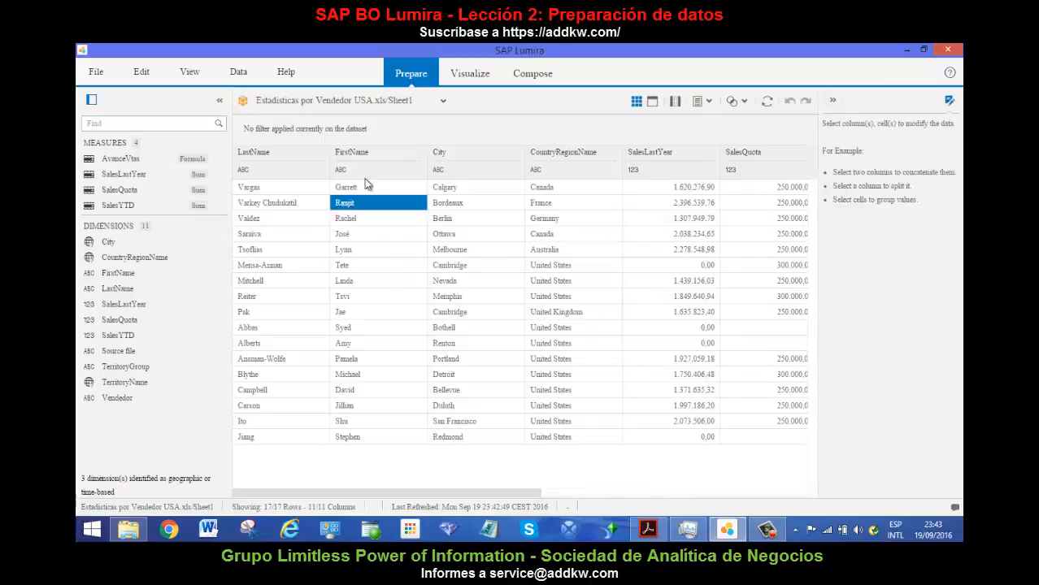
left_click(297, 159)
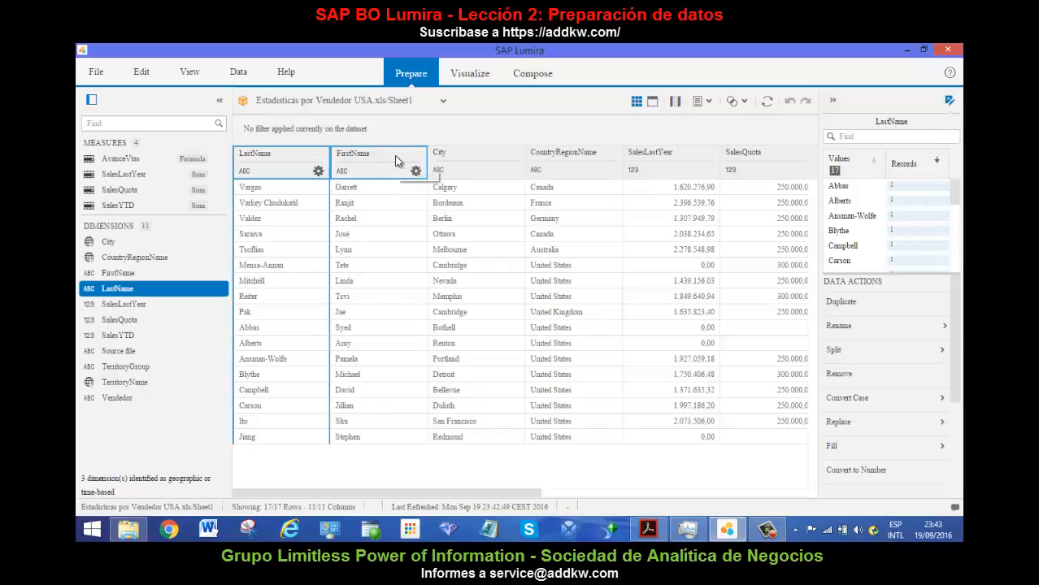
left_click(467, 159)
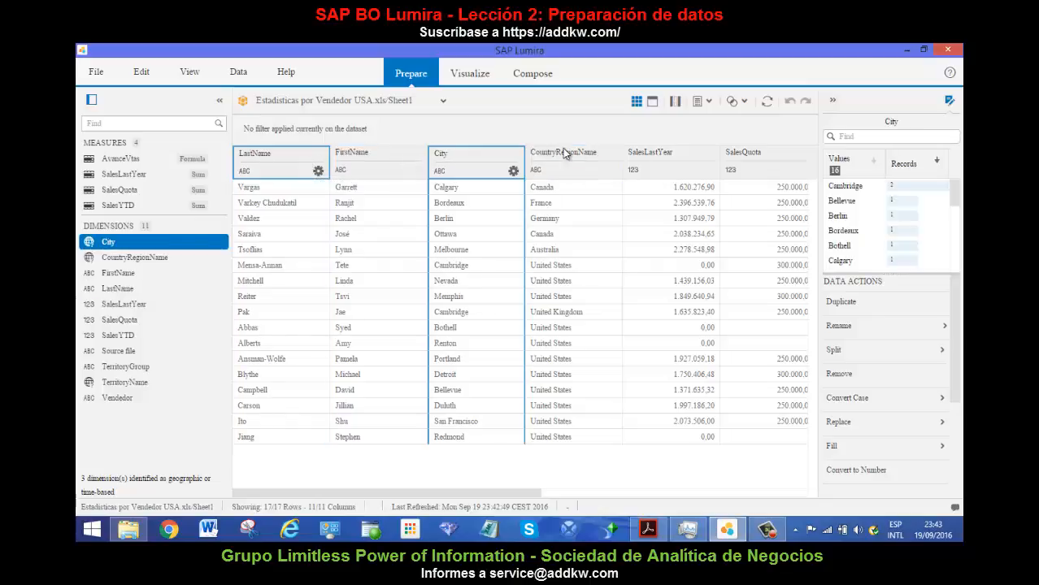
left_click(687, 156)
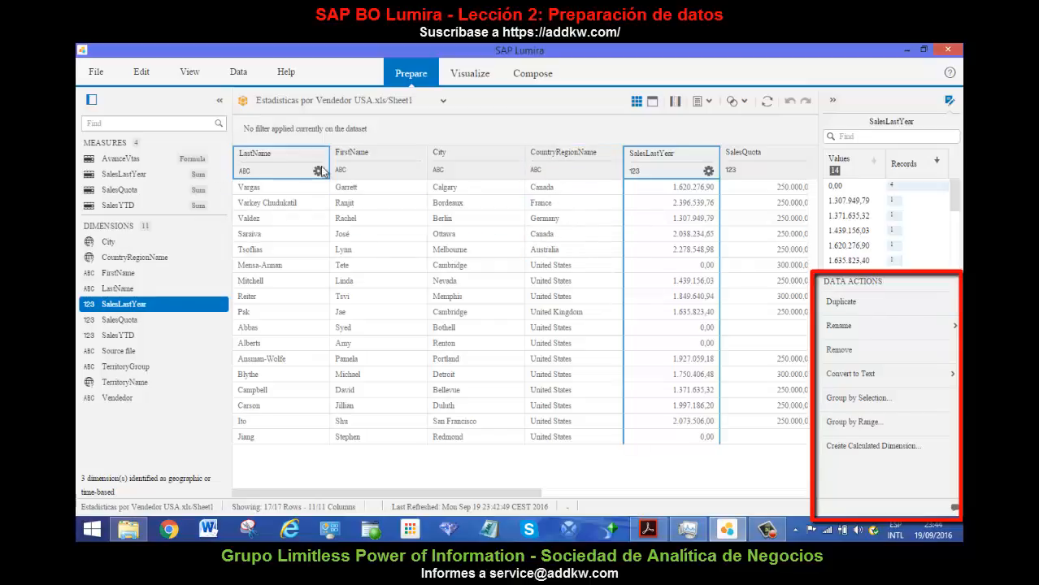
left_click(277, 160)
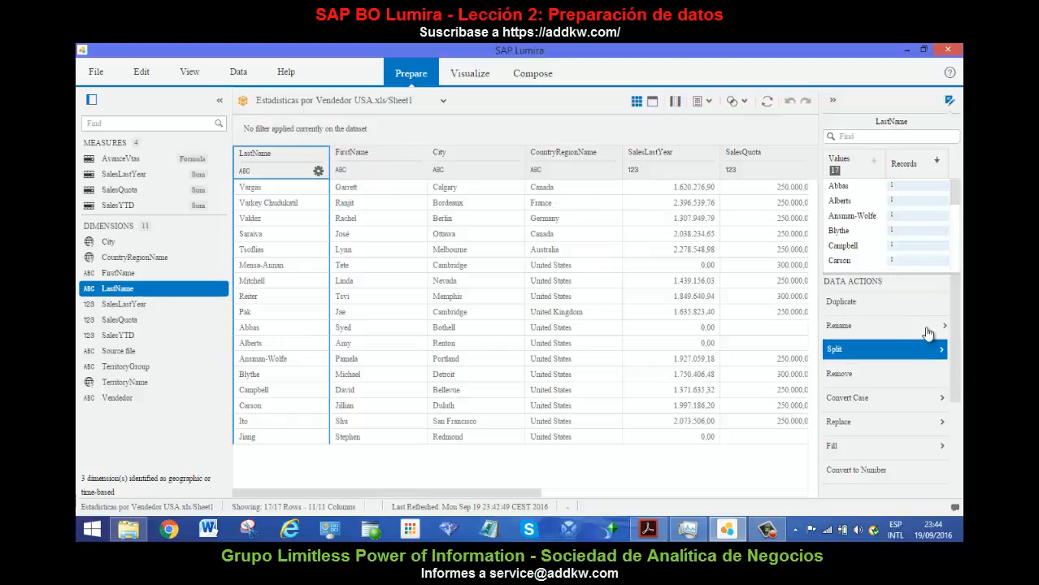
Duplicate the LastName column, undo the duplication, and select the original LastName column again.
left_click(845, 305)
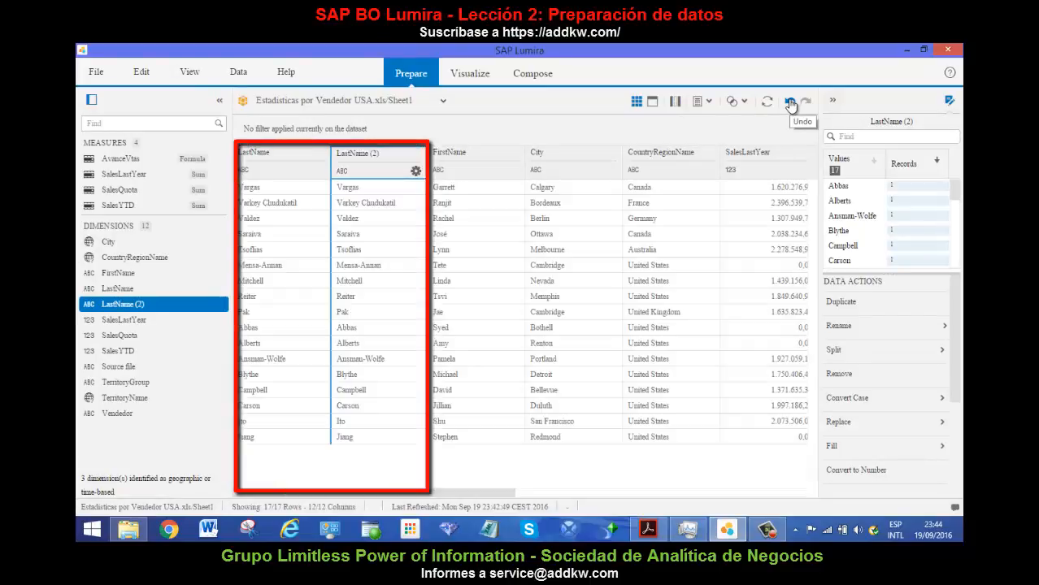
left_click(789, 103)
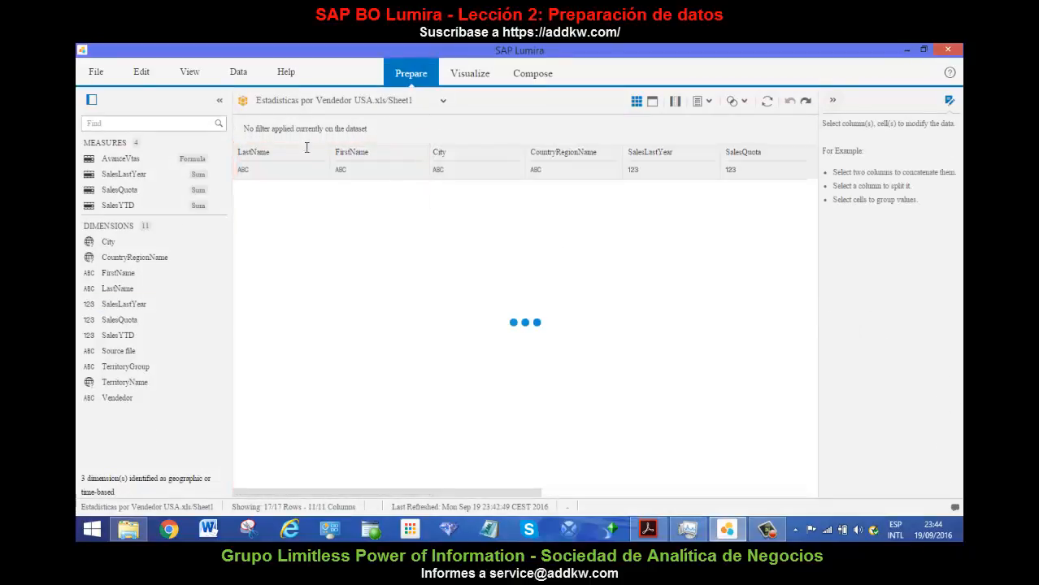
left_click(300, 150)
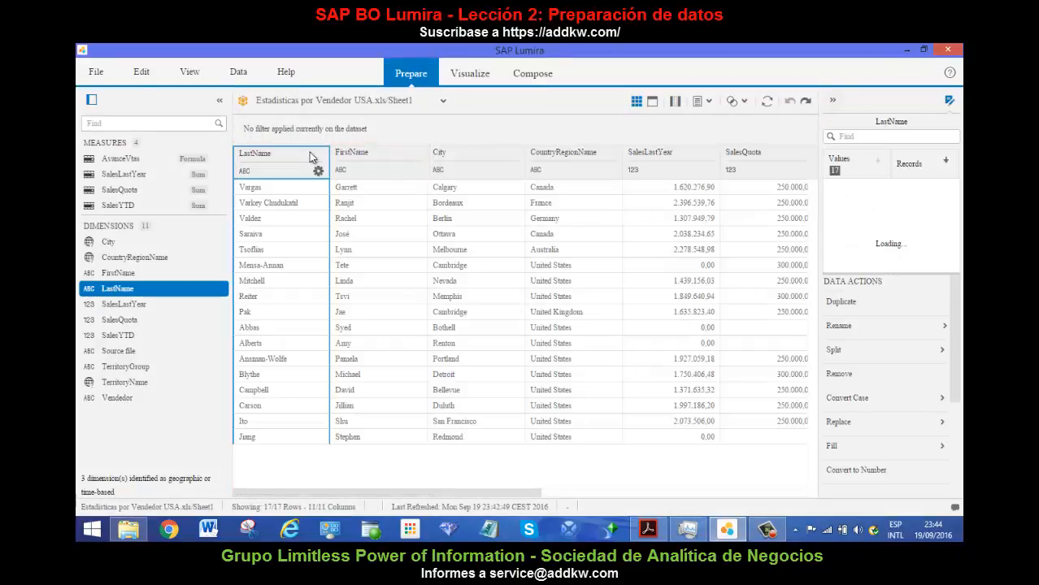
View the Rename settings and the Split delimiter choices for the LastName column without applying either.
left_click(867, 329)
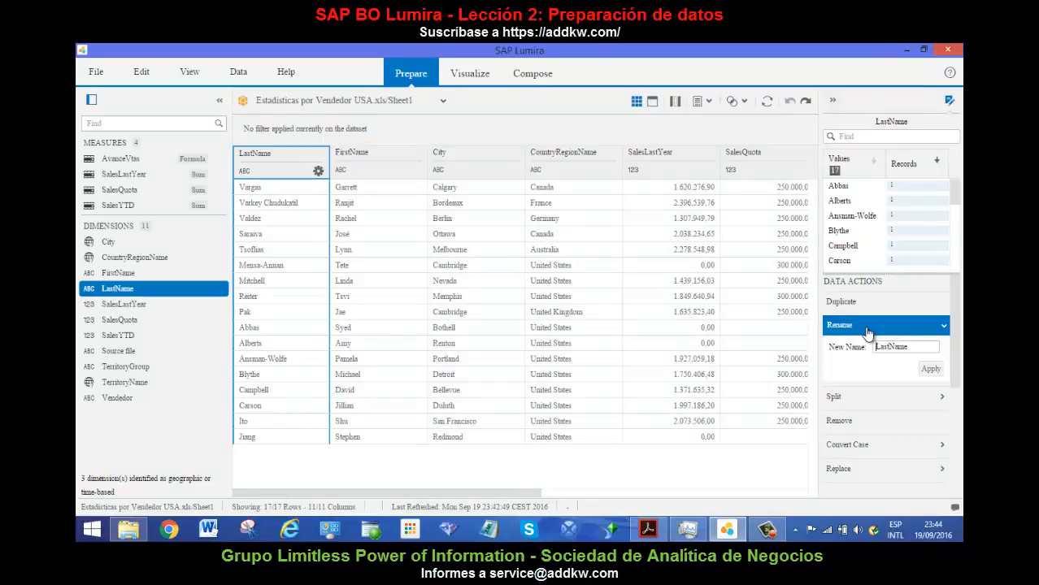
left_click(867, 329)
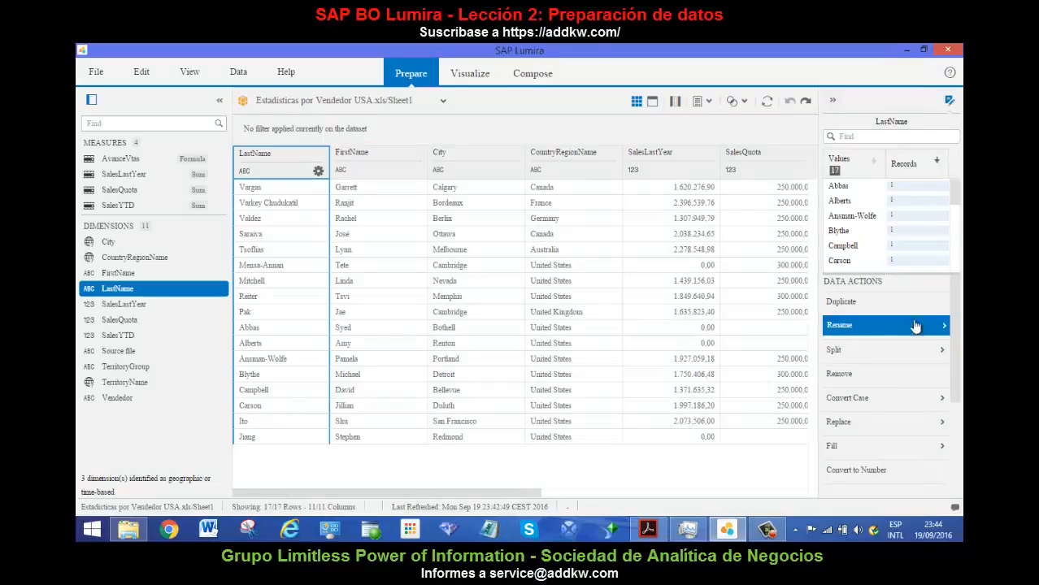
left_click(863, 354)
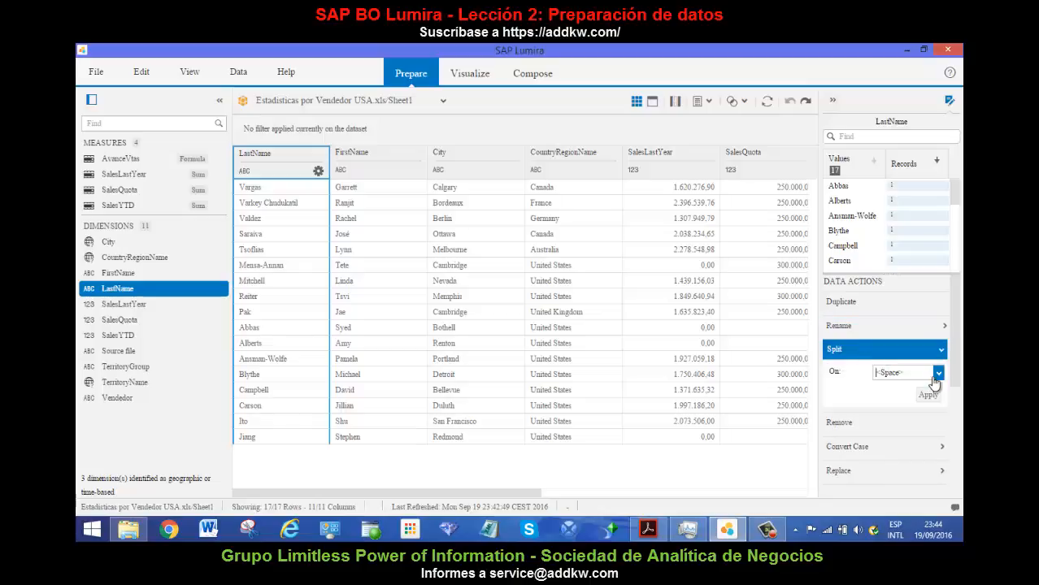
left_click(938, 373)
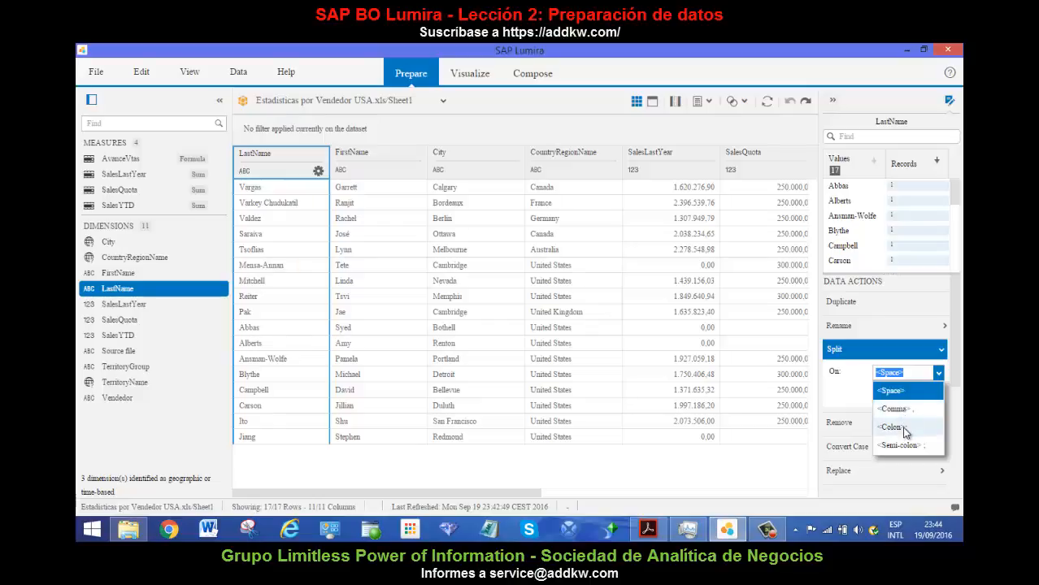
left_click(911, 353)
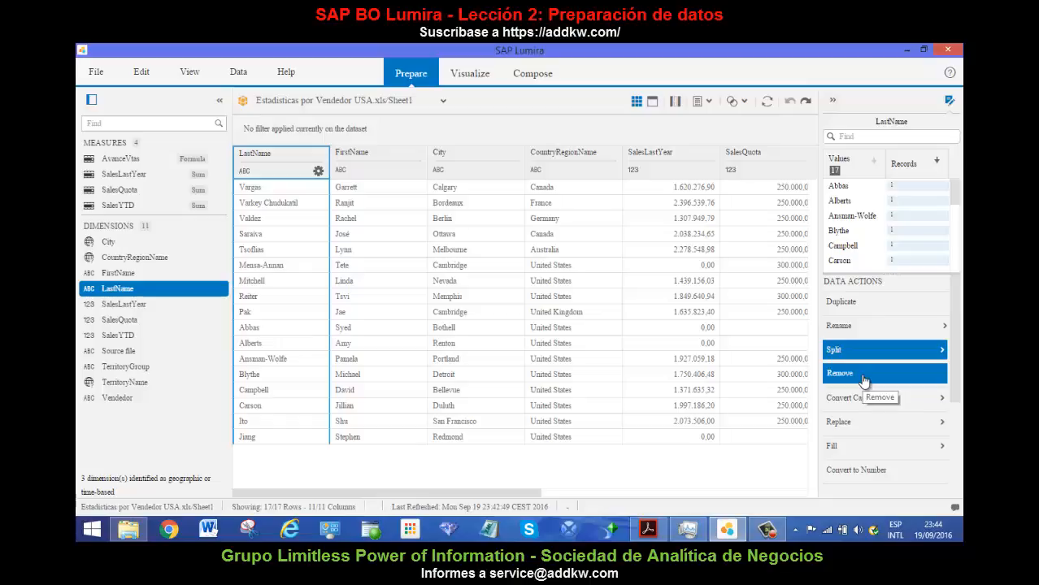
Convert the LastName values to upper case, undo the conversion, and reselect LastName with the case options closed.
left_click(894, 404)
left_click(887, 418)
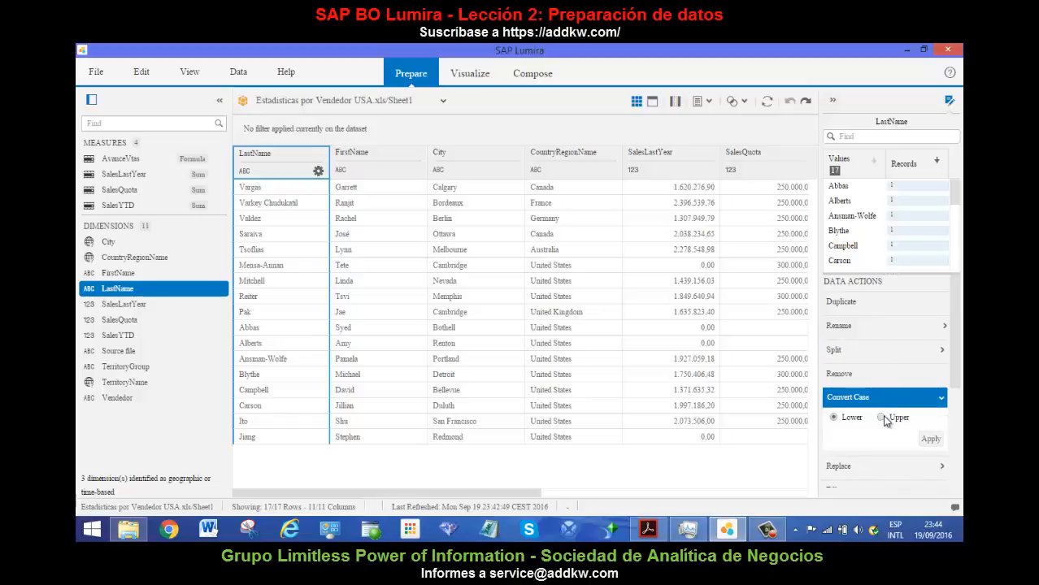
left_click(931, 439)
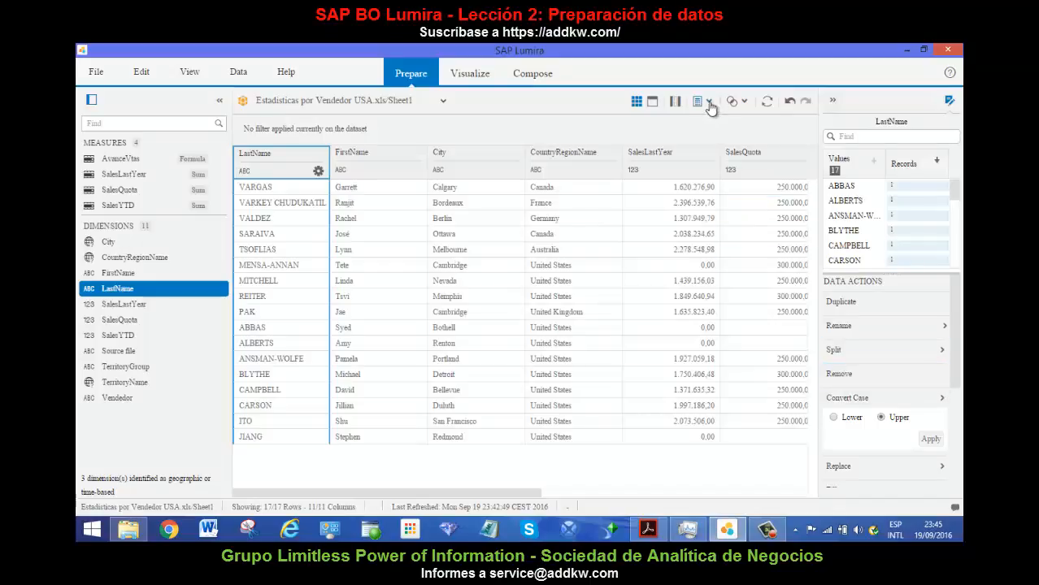
left_click(788, 102)
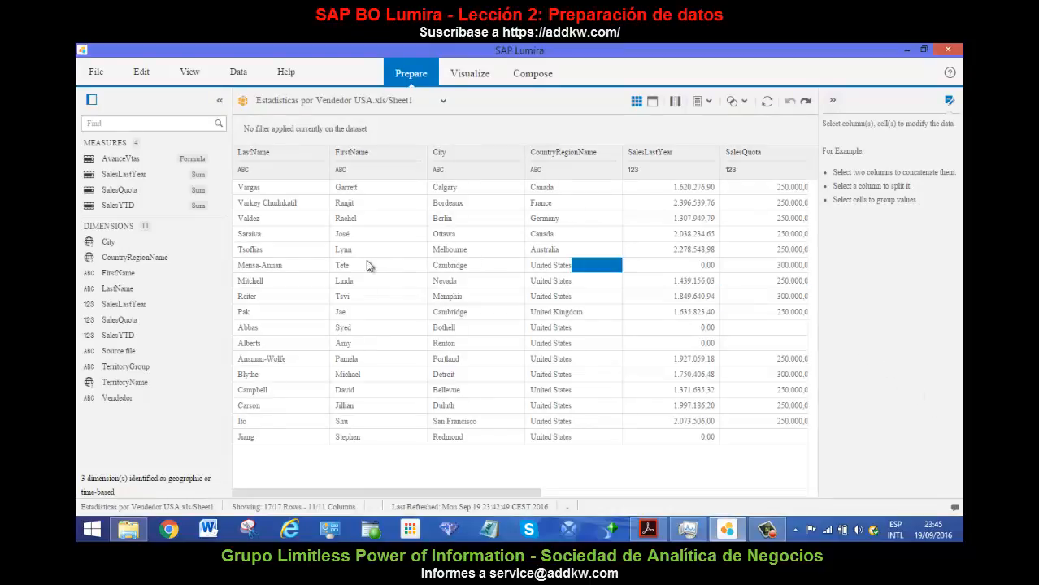
left_click(270, 154)
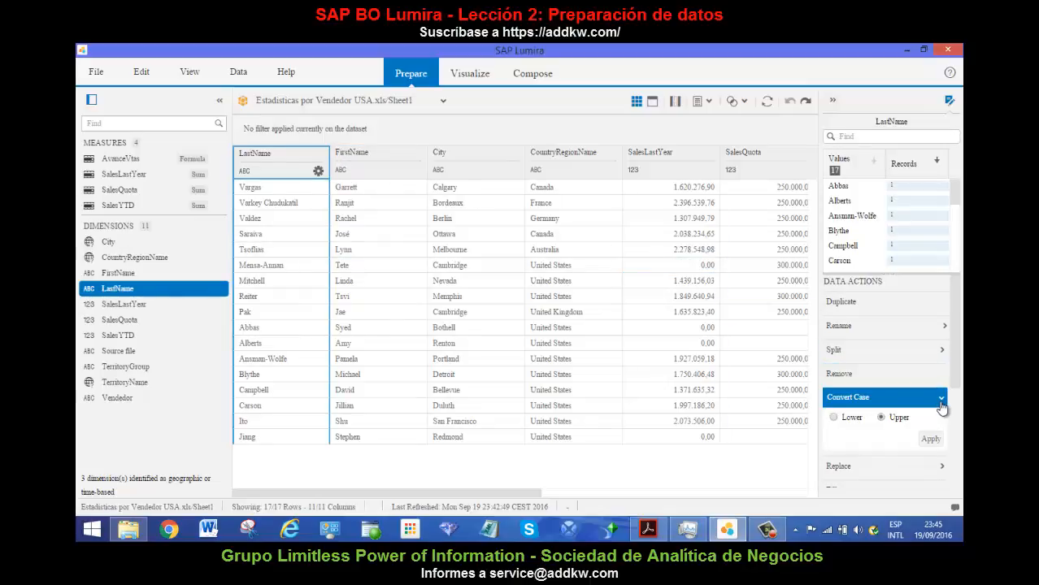
left_click(940, 401)
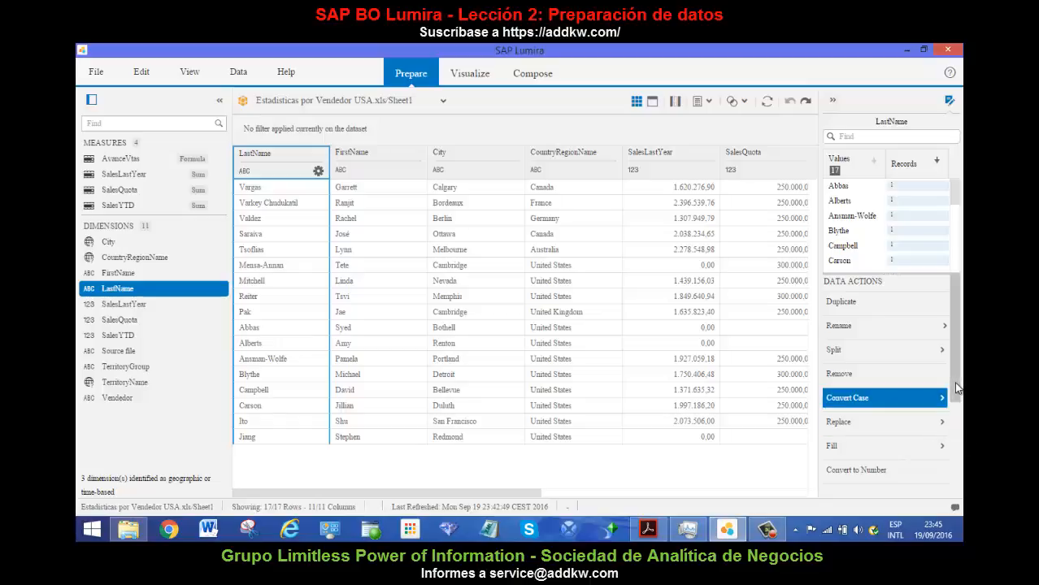
View the Find and Replace settings offered for the LastName column without applying a replacement.
left_click_drag(954, 381, 957, 450)
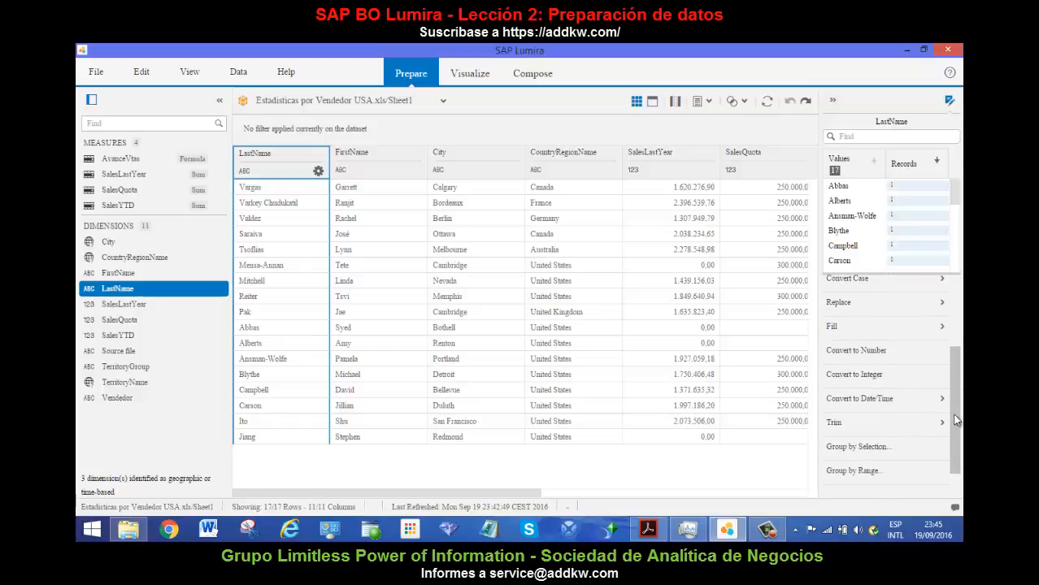
left_click(941, 305)
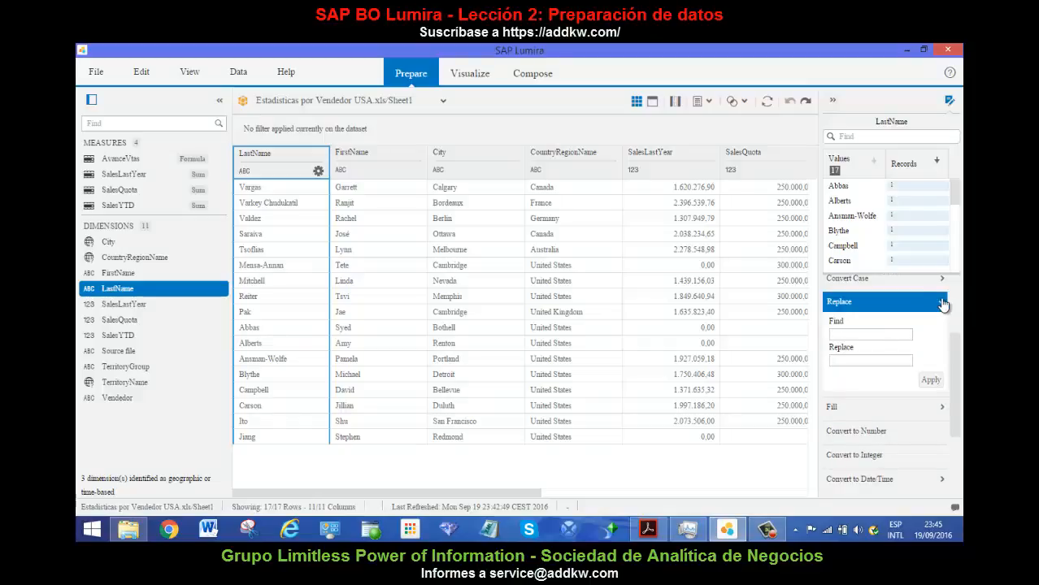
left_click(939, 302)
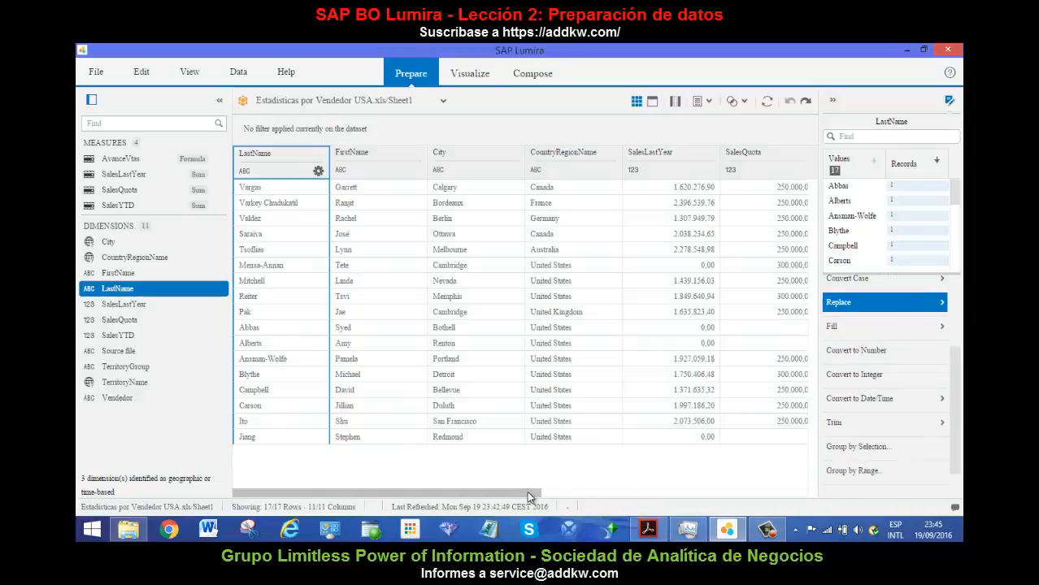
In the Source file column, replace the "Estadisticas por Vendedor USA.xls" values so that they read "USA.xls".
left_click_drag(526, 491, 803, 510)
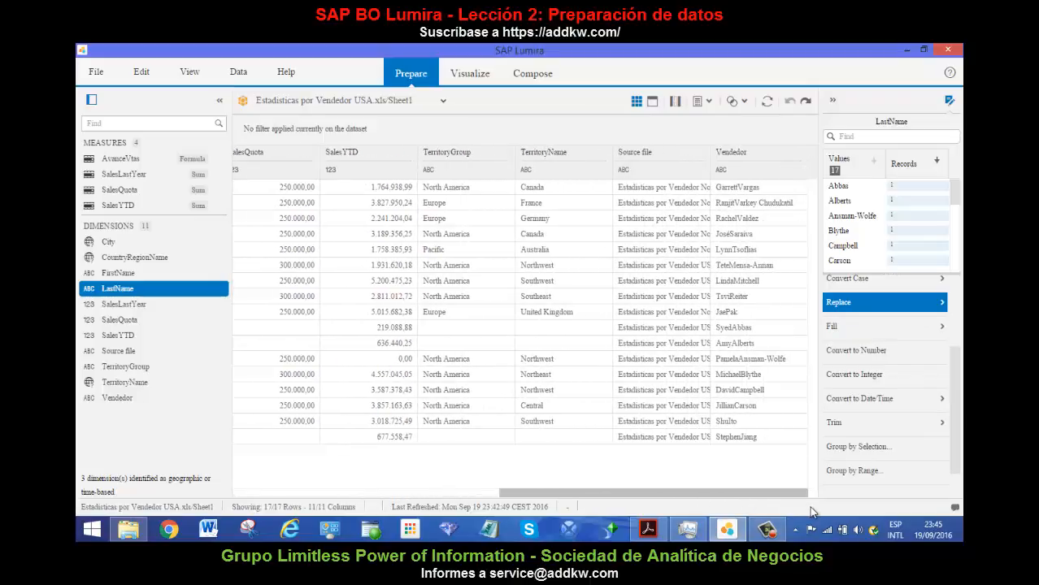
left_click(678, 156)
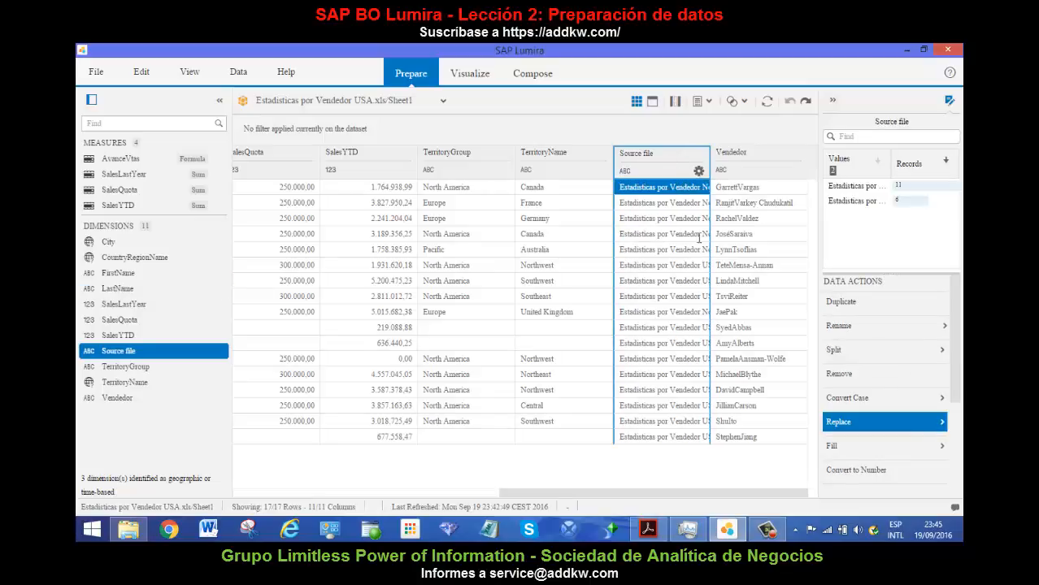
left_click(666, 202)
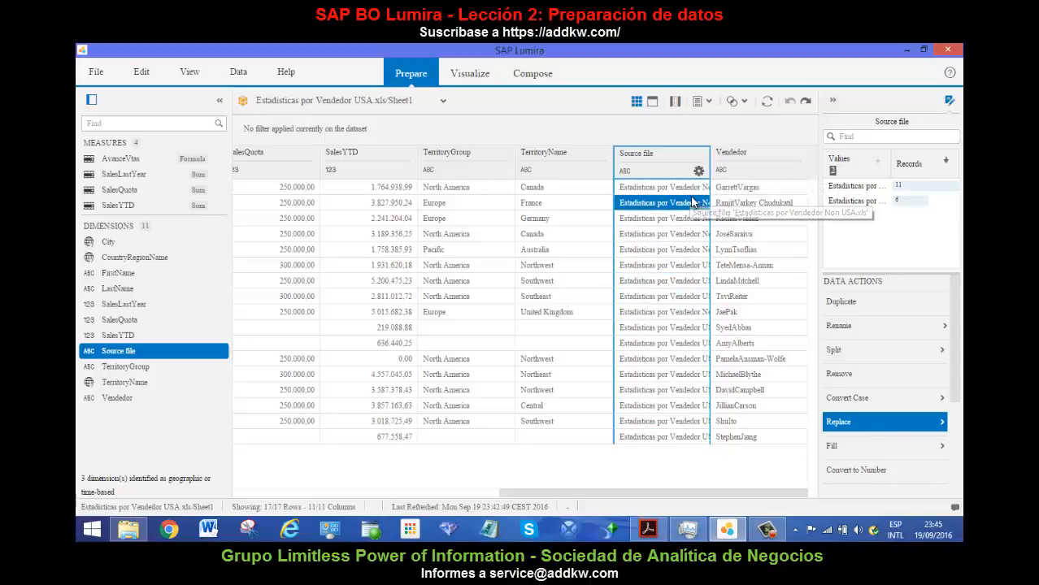
left_click(943, 423)
left_click(850, 454)
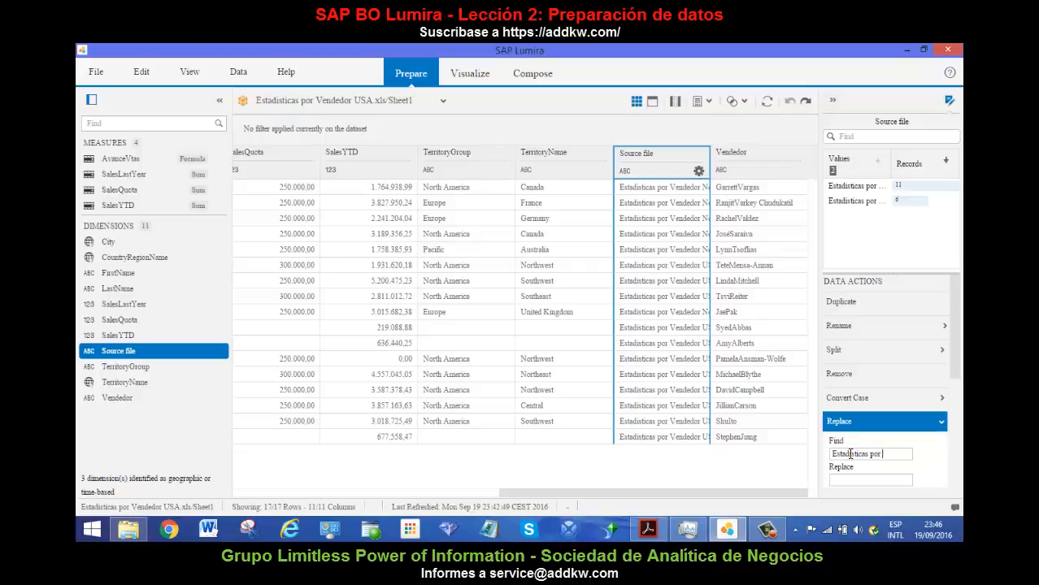
type("Estadisticas por Vendedor")
key("Tab")
left_click_drag(952, 357, 950, 405)
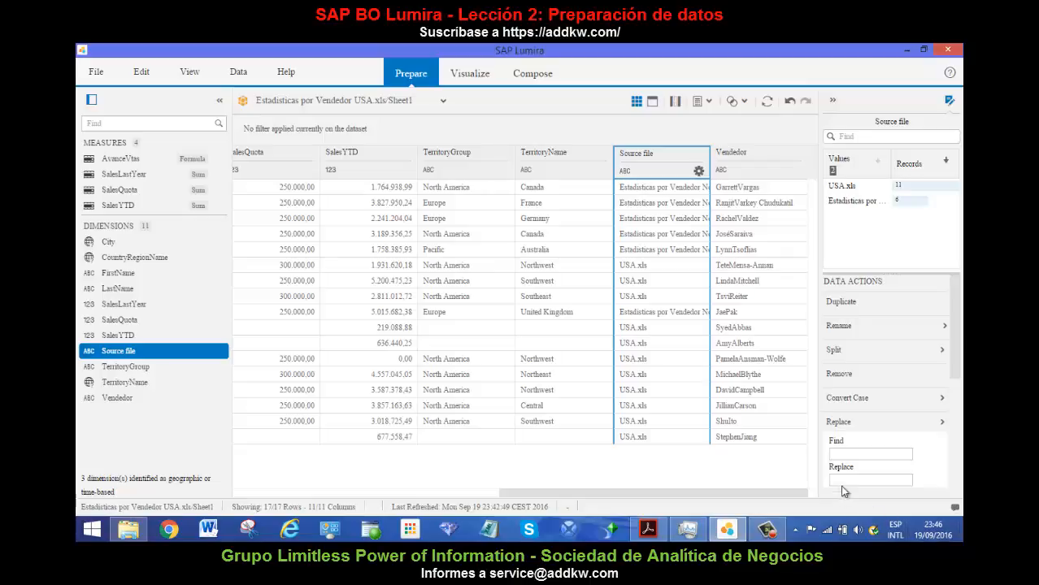
Replace the "Estadisticas por Vendedor Non USA.xls" values in the Source file column with "Non USA", and close the Replace options.
left_click(848, 454)
type("Es")
type("tadisticas por Vendedor")
type("r ")
type("Non")
type(" USA")
key("Tab")
type("Non")
scroll(885, 409, "down", 5)
type("USA")
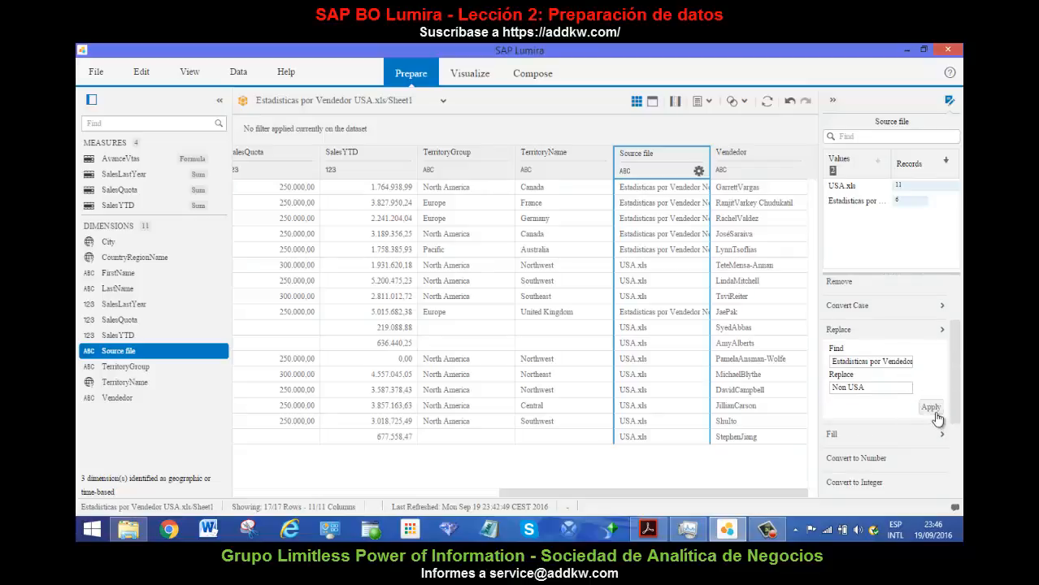
left_click(930, 407)
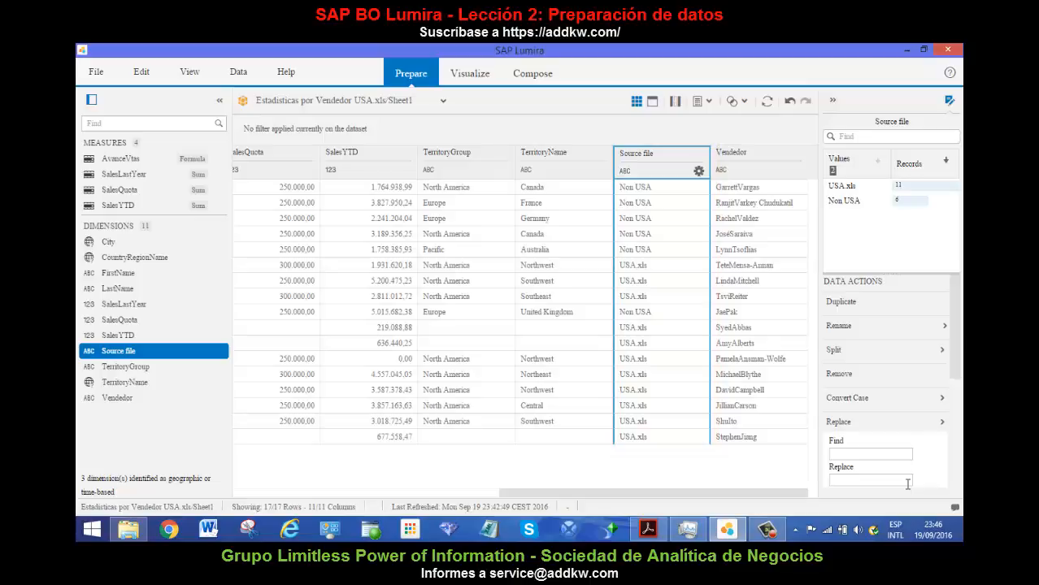
left_click(941, 423)
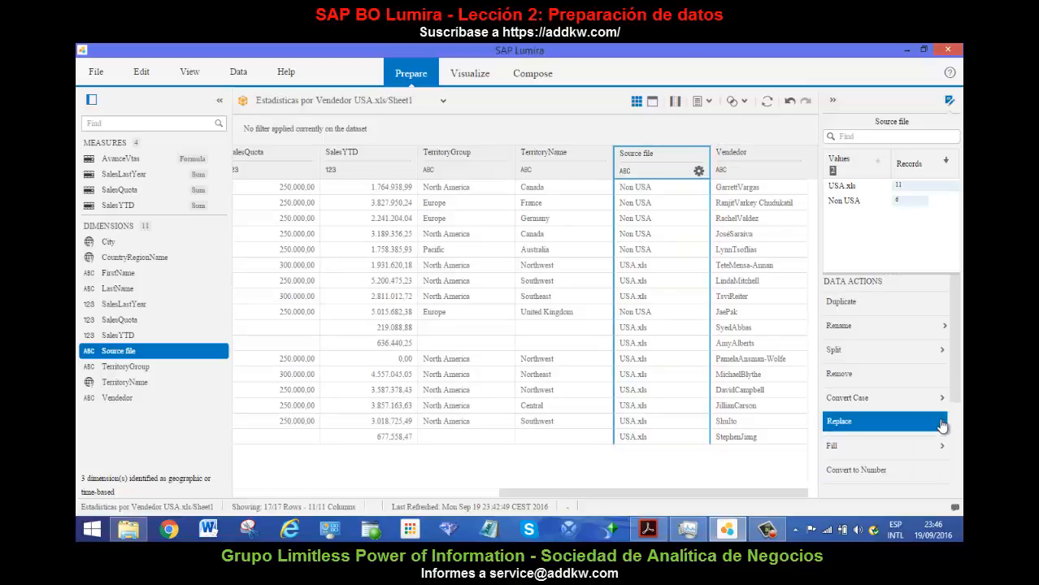
View the Fill settings for padding Source file values with a character, without applying them.
left_click_drag(954, 351, 946, 428)
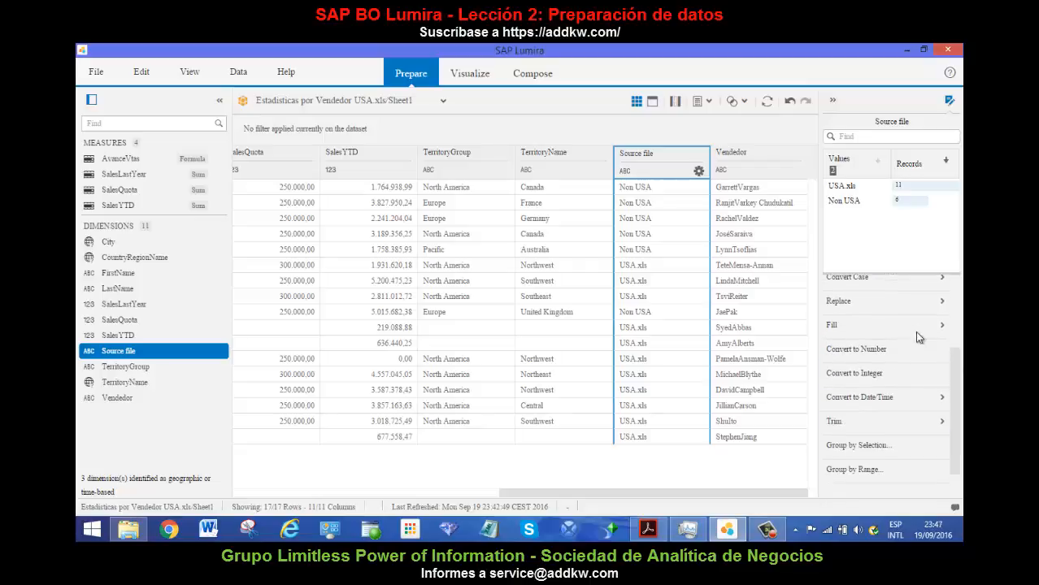
left_click(938, 328)
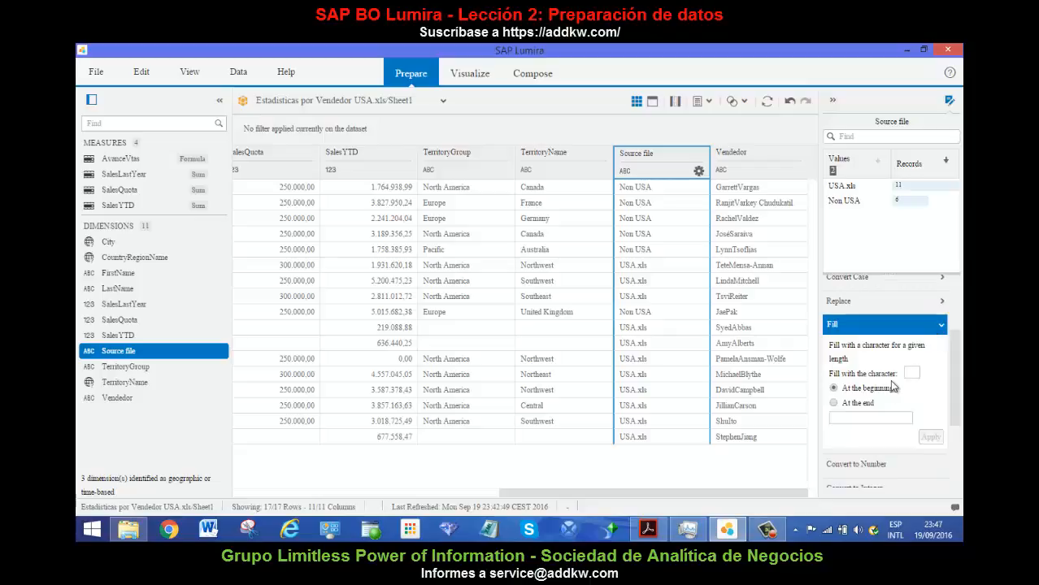
left_click(942, 328)
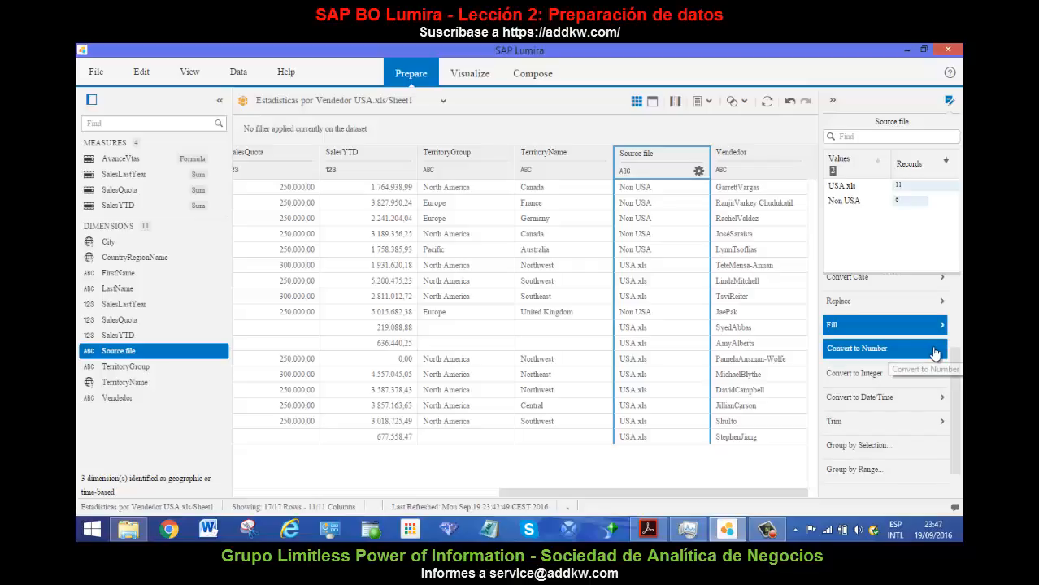
Convert the Source file column to number, undo the conversion, and select Source file again.
left_click(934, 351)
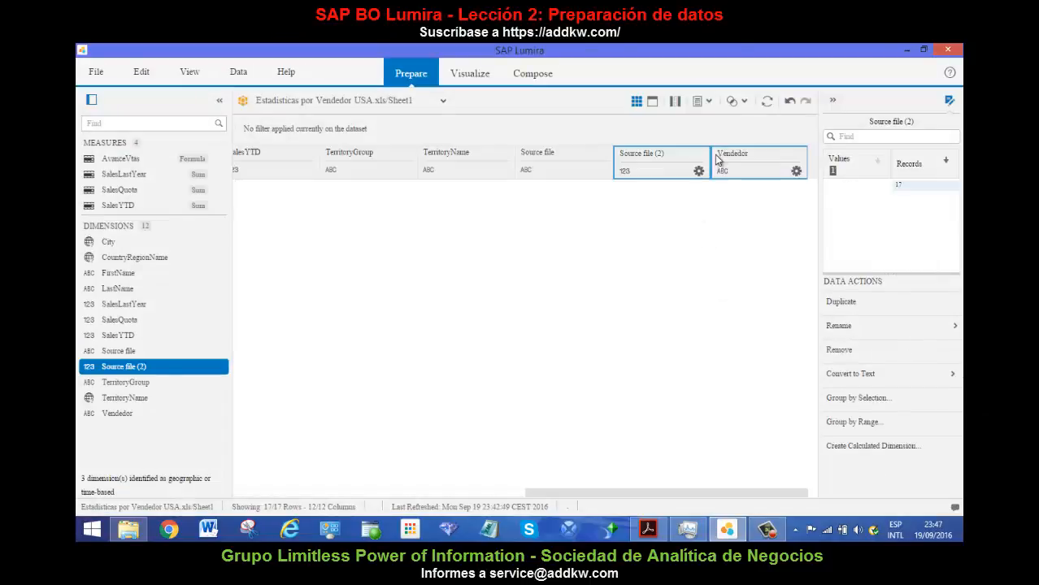
left_click(789, 101)
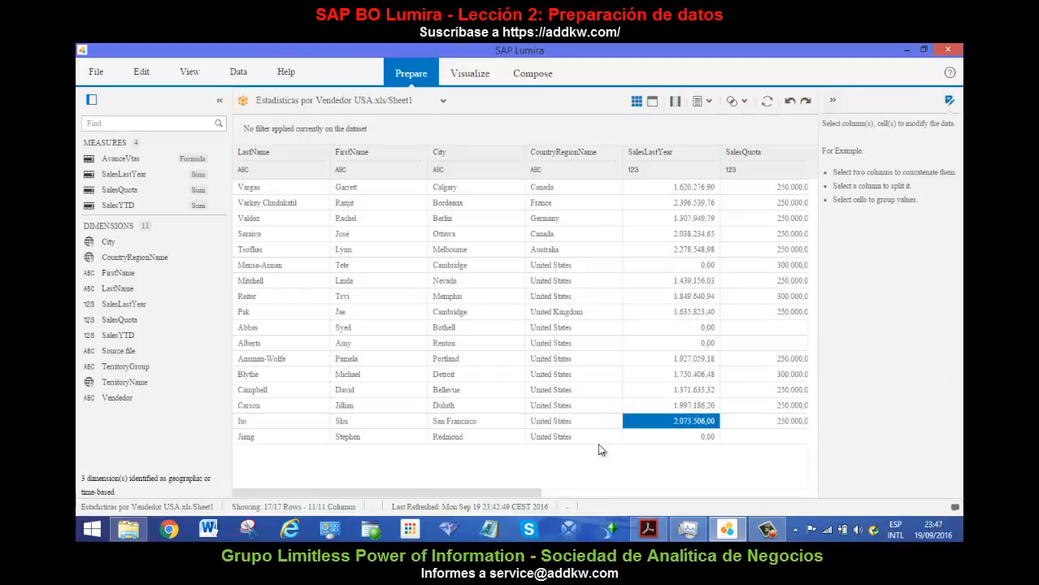
left_click_drag(534, 492, 755, 501)
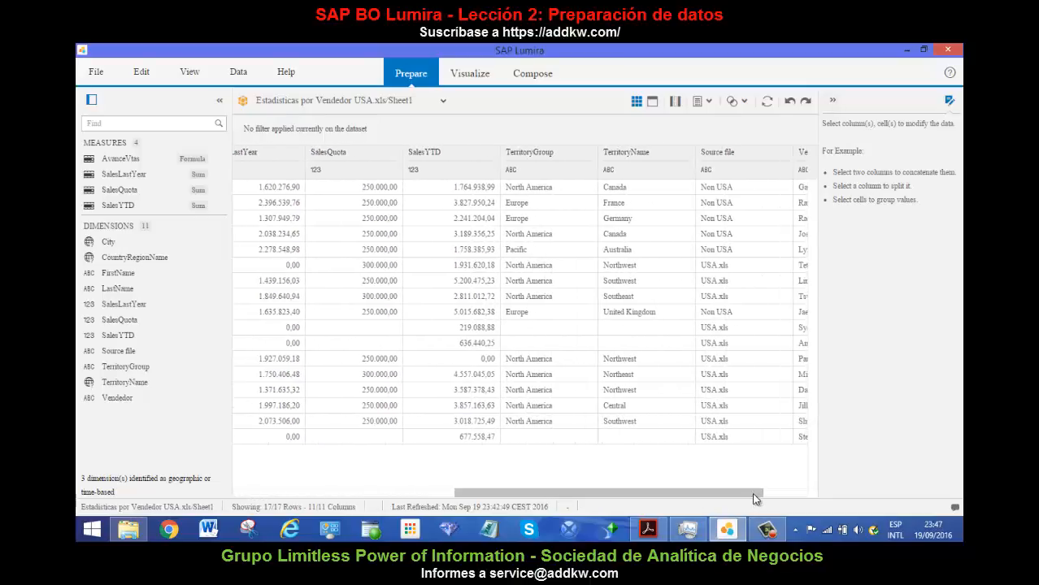
left_click(753, 160)
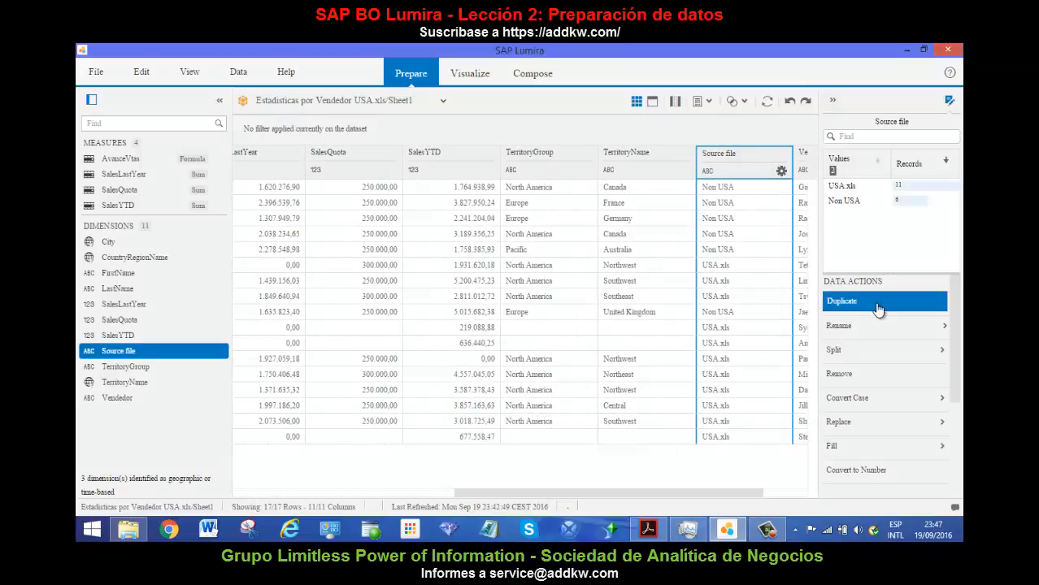
Examine the remaining data actions for Source file, including the grouping options, and look over the dataset's sales columns.
left_click_drag(954, 373, 953, 462)
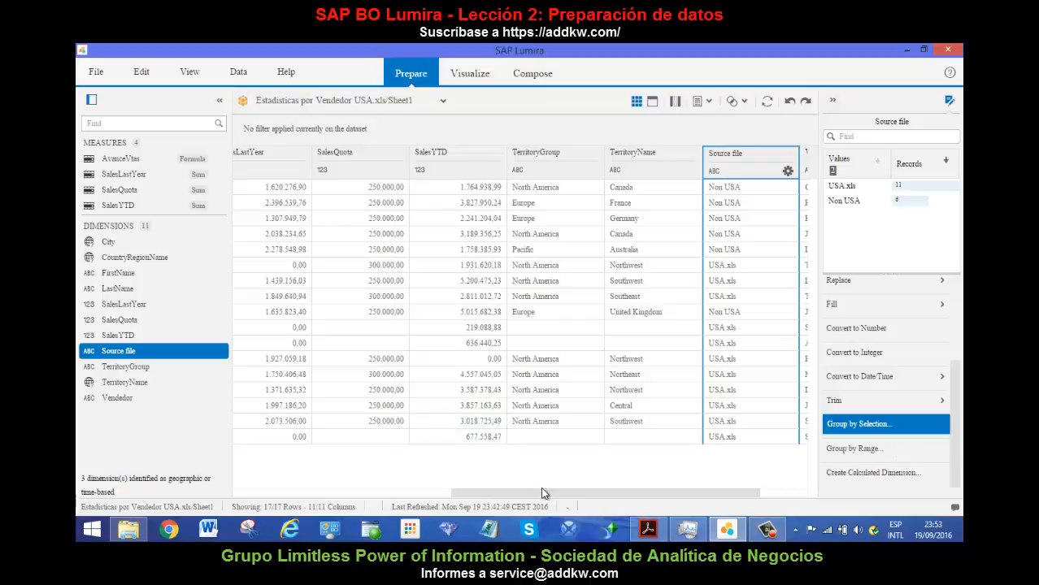
left_click_drag(543, 492, 352, 488)
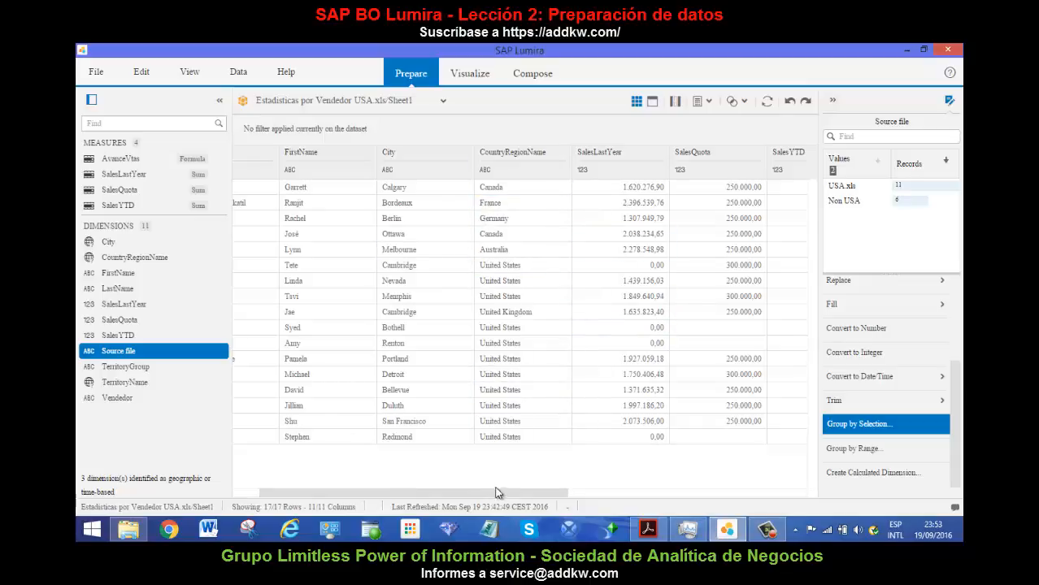
left_click_drag(507, 489, 559, 493)
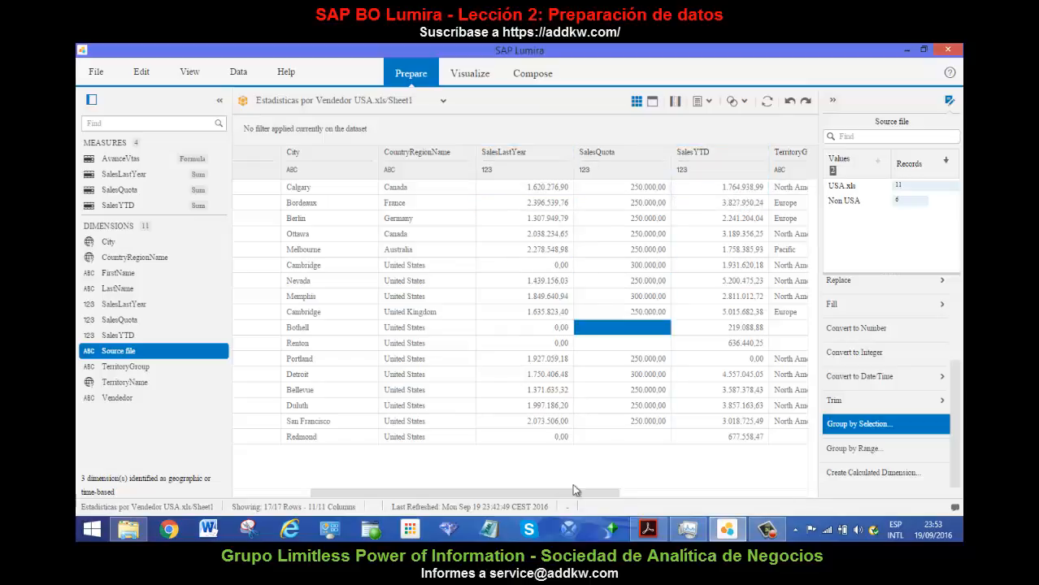
left_click_drag(600, 492, 668, 491)
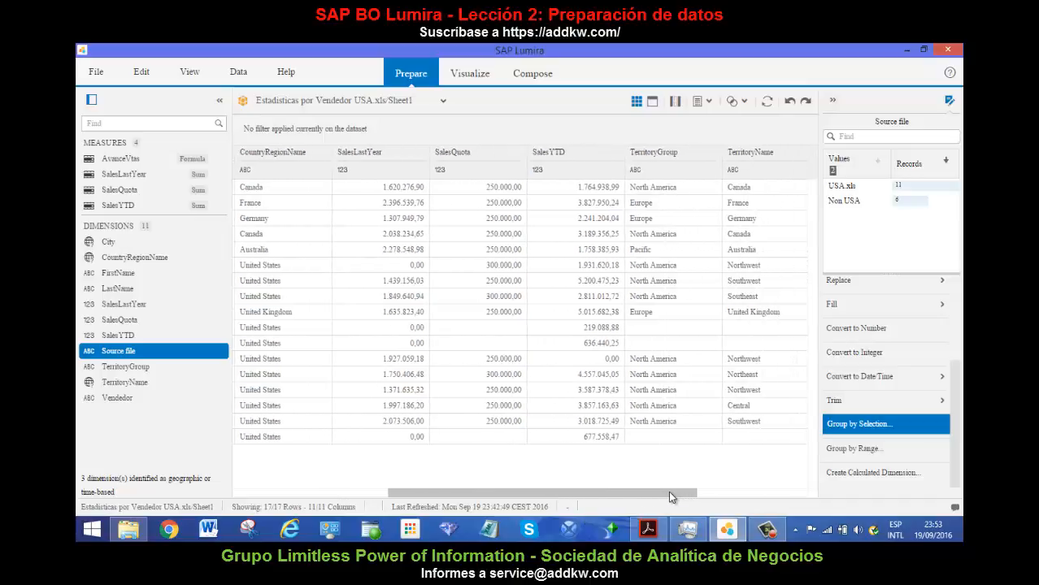
Start grouping the SalesYTD column by selection and sort its listed values in ascending order.
left_click(567, 152)
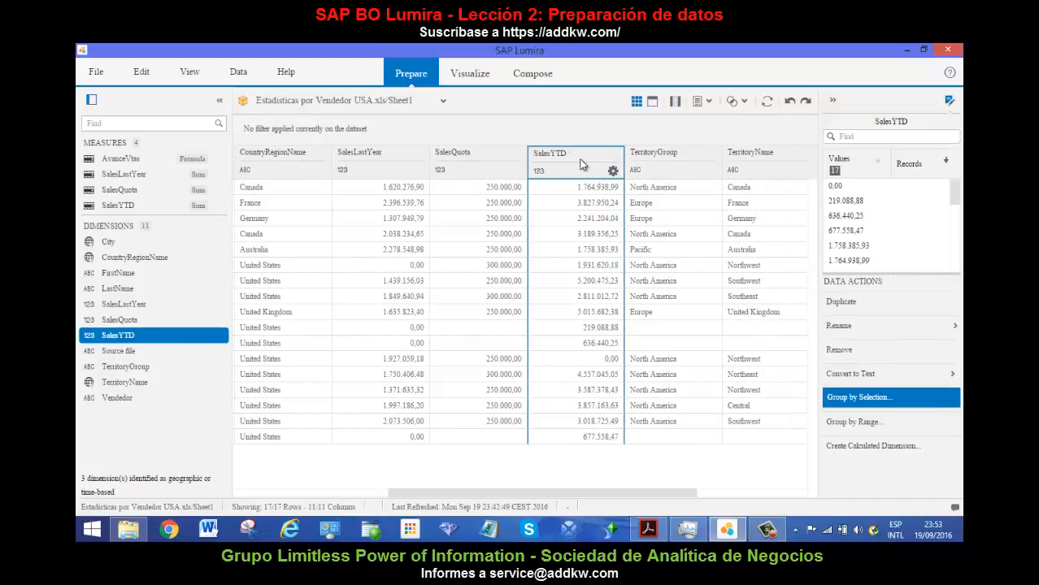
left_click(888, 400)
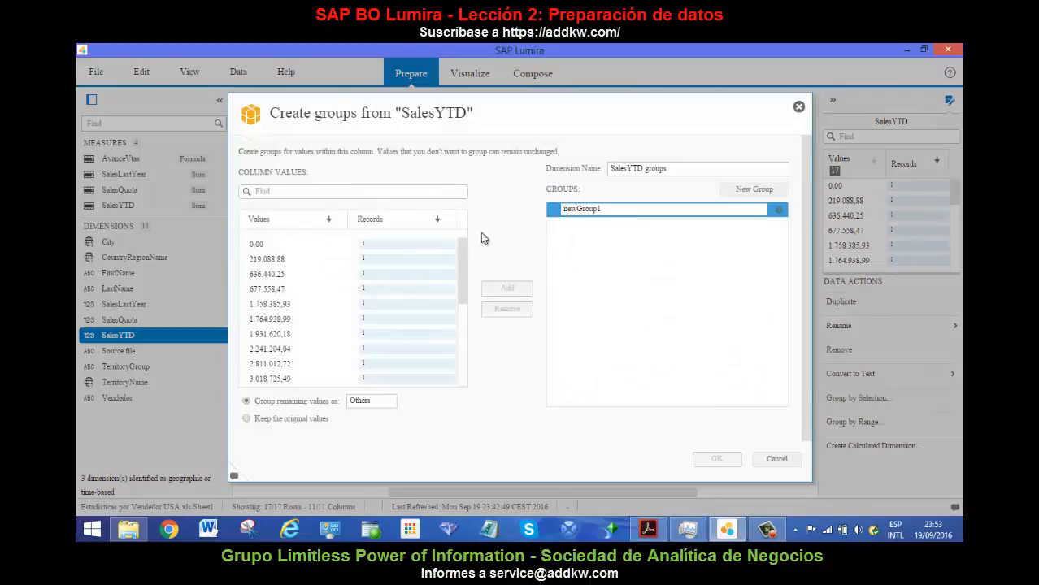
left_click(329, 219)
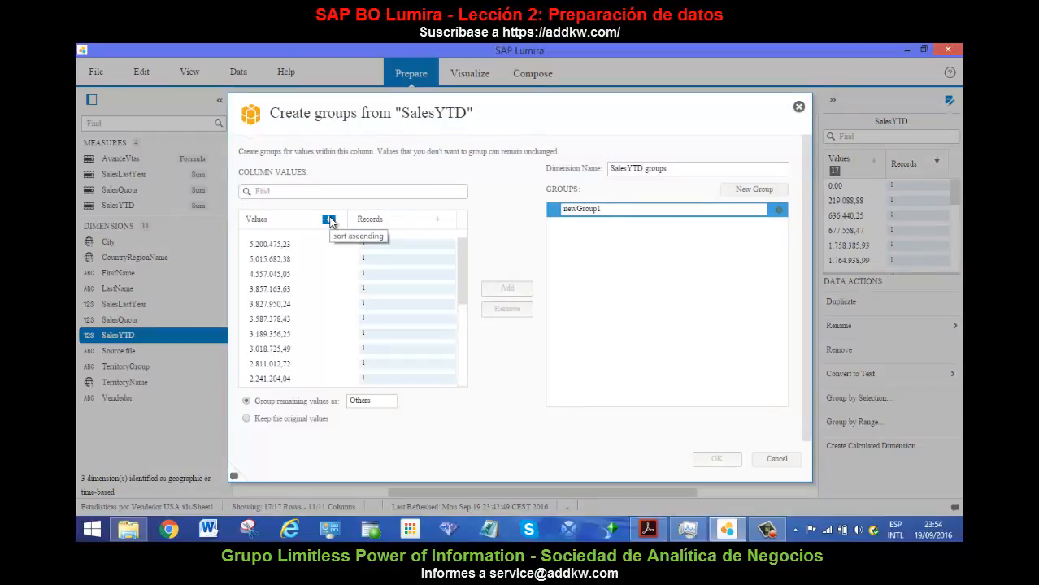
left_click(329, 219)
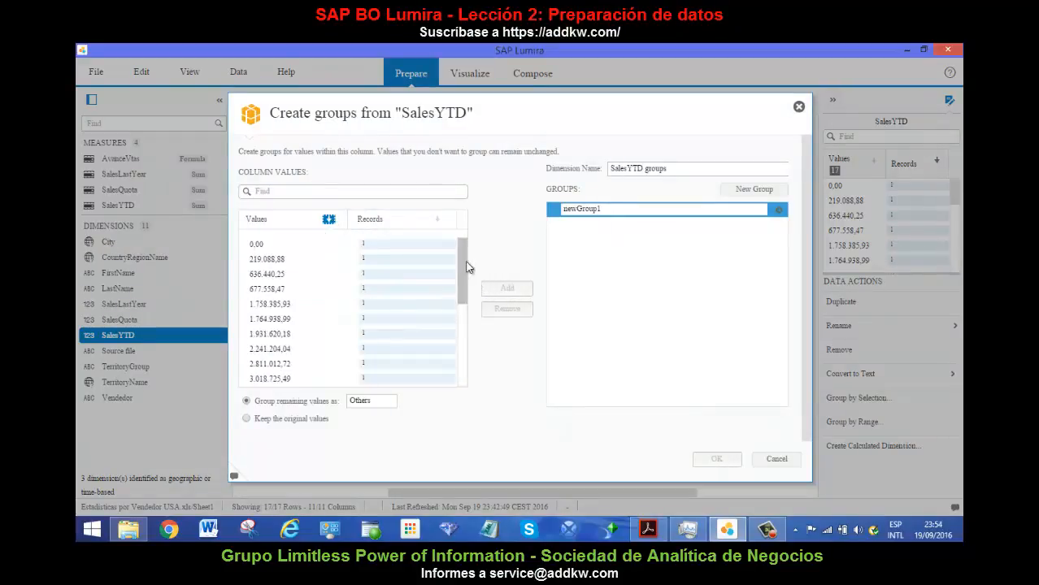
scroll(467, 273, "down", 1)
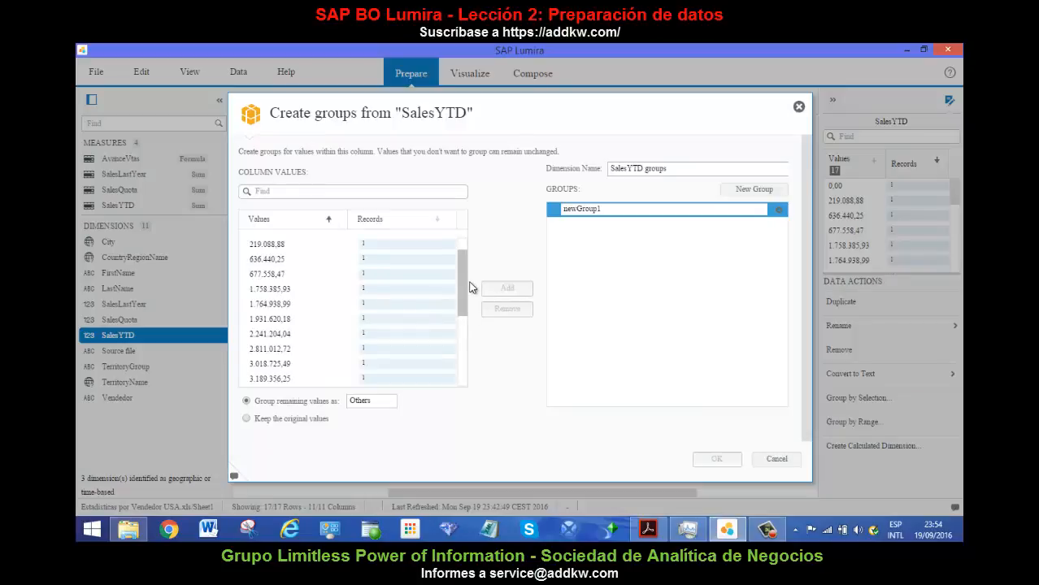
scroll(471, 292, "down", 1)
scroll(465, 296, "up", 2)
Add the SalesYTD values from 0,00 through 1.931.620,18 to the first group.
left_click(297, 245)
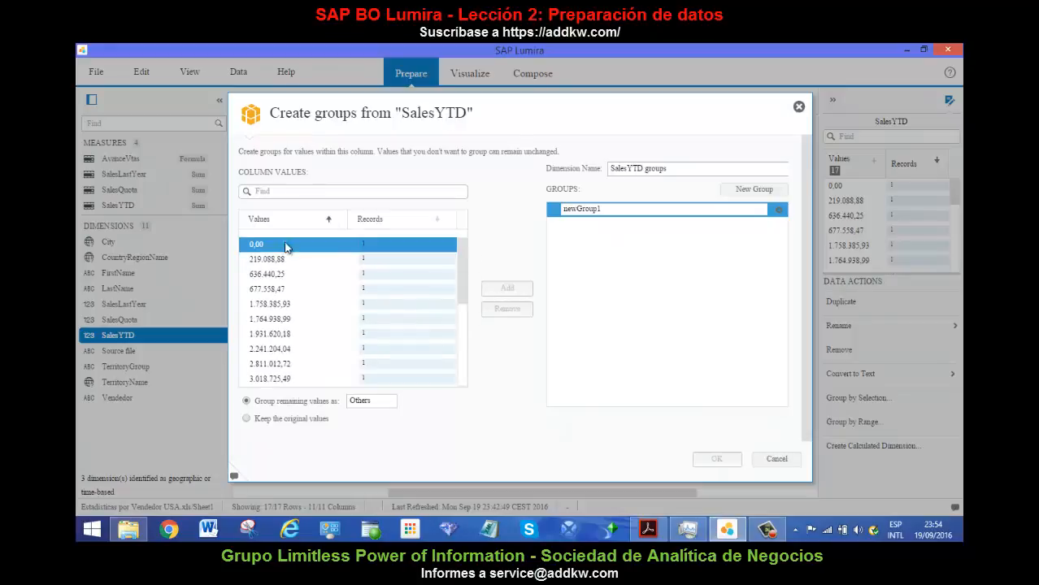
left_click(316, 290, "ctrl")
left_click(315, 334)
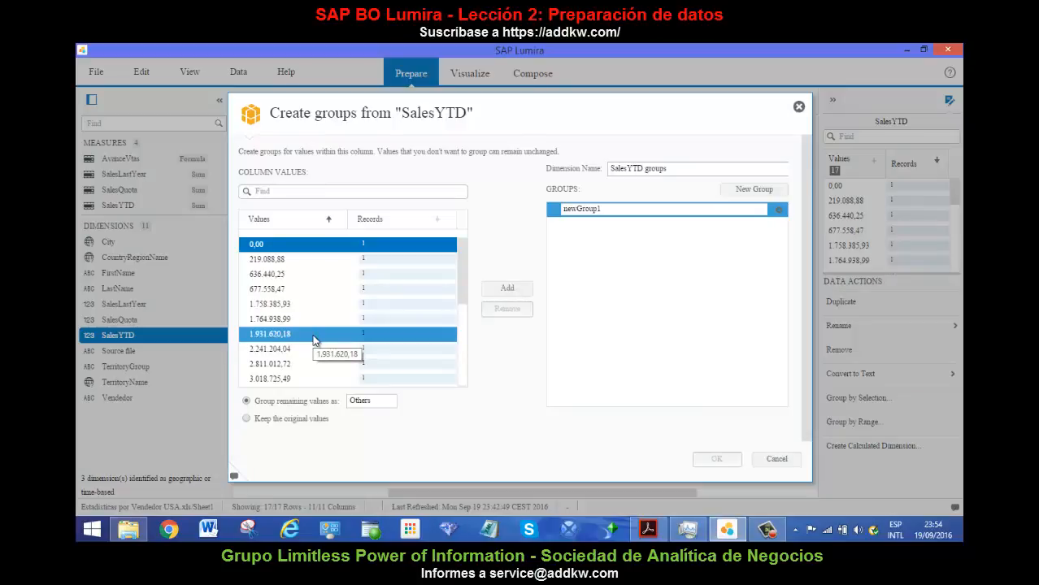
left_click(313, 339, "shift")
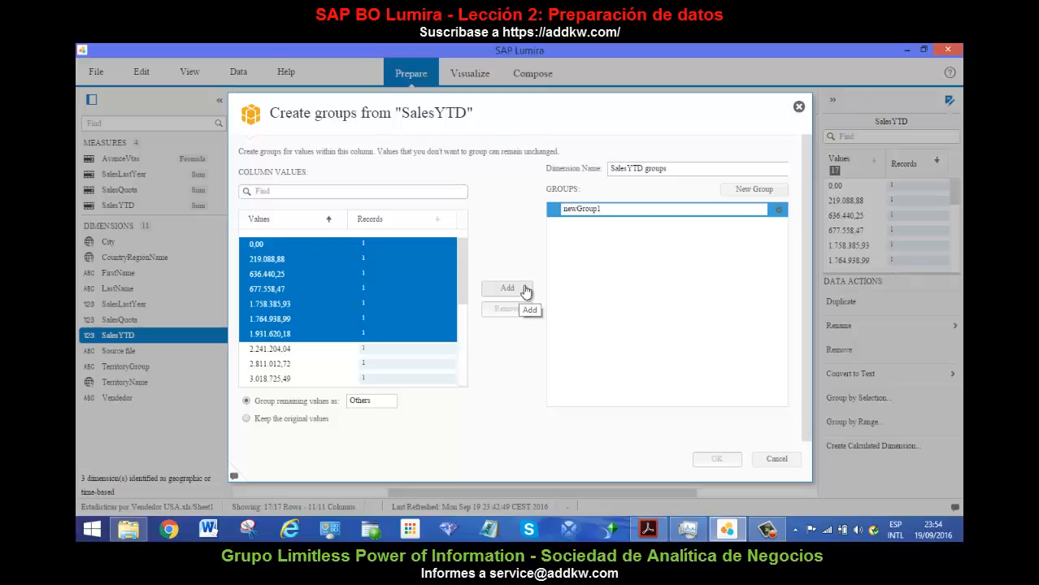
left_click(525, 289)
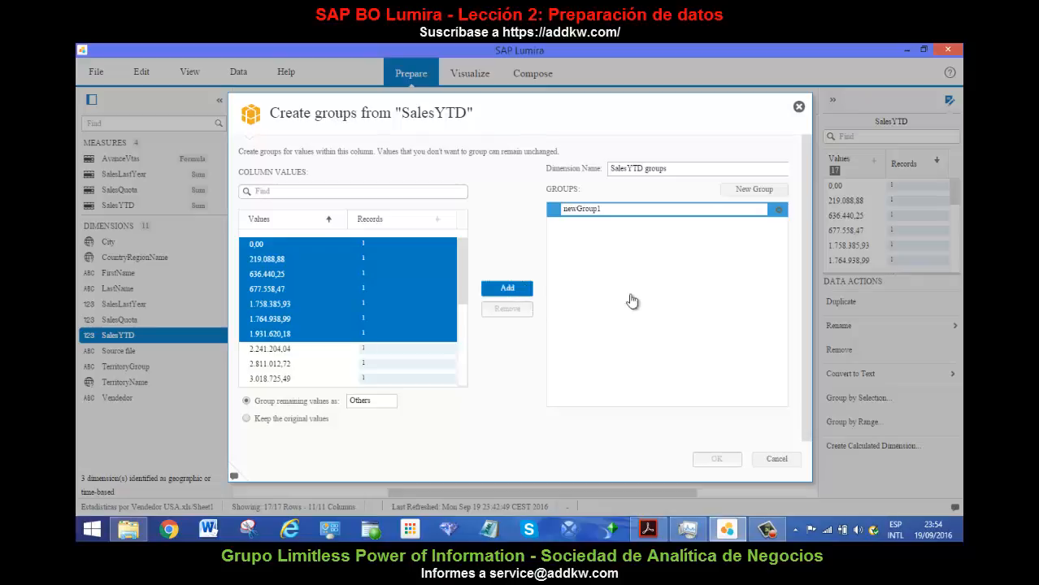
Name the group "VtasMenores 1MM", keep the original values for the ungrouped ones, and create the SalesYTD groups dimension.
double_click(581, 209)
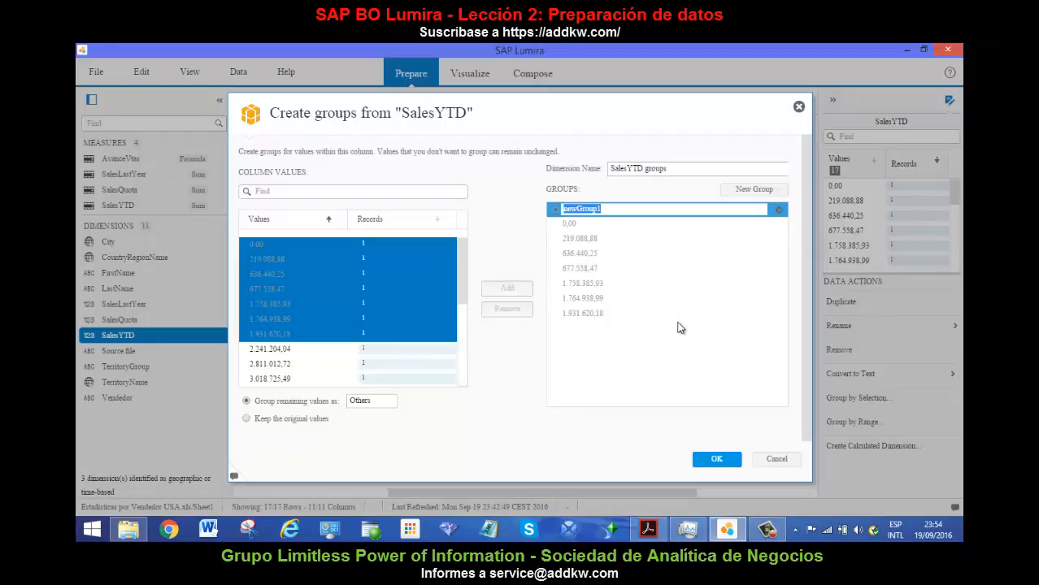
type("mENO")
key("BackSpace")
type("M")
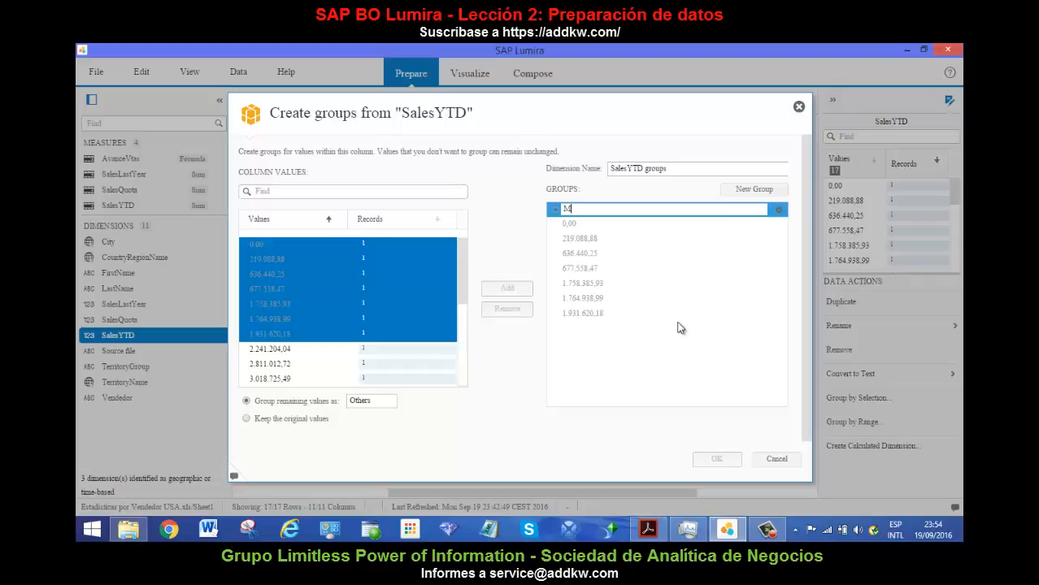
type("eno")
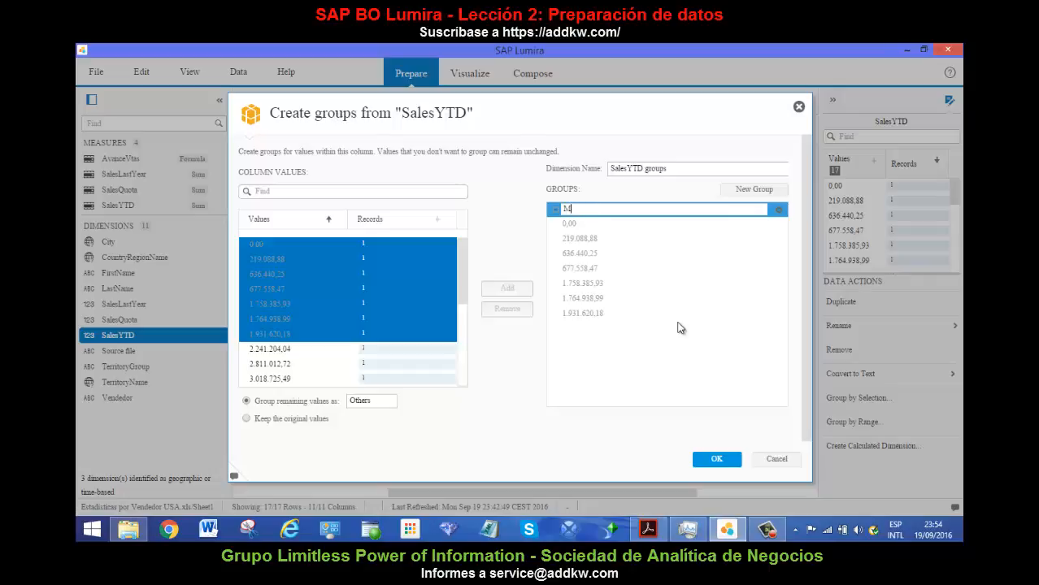
key("BackSpace")
type("VtasMenores 1MM")
left_click(287, 419)
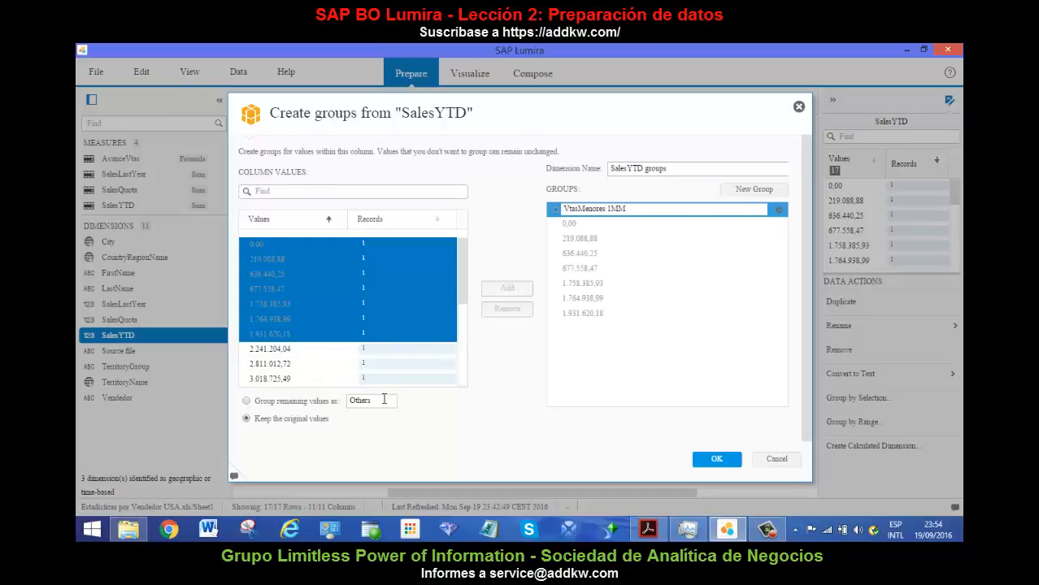
left_click(704, 460)
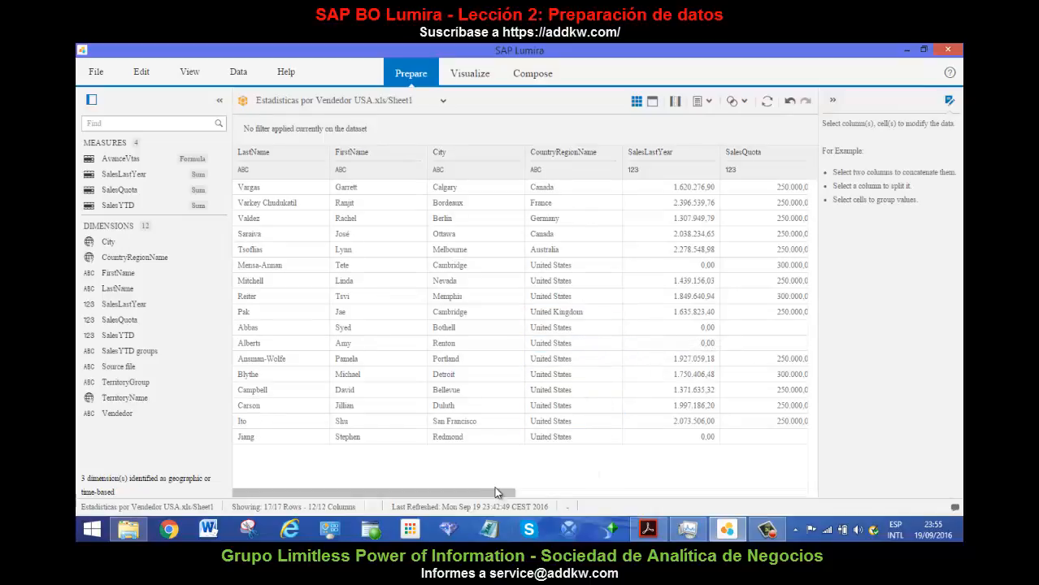
Review the SalesYTD groups column in the dataset against the SalesYTD values.
left_click_drag(511, 491, 679, 483)
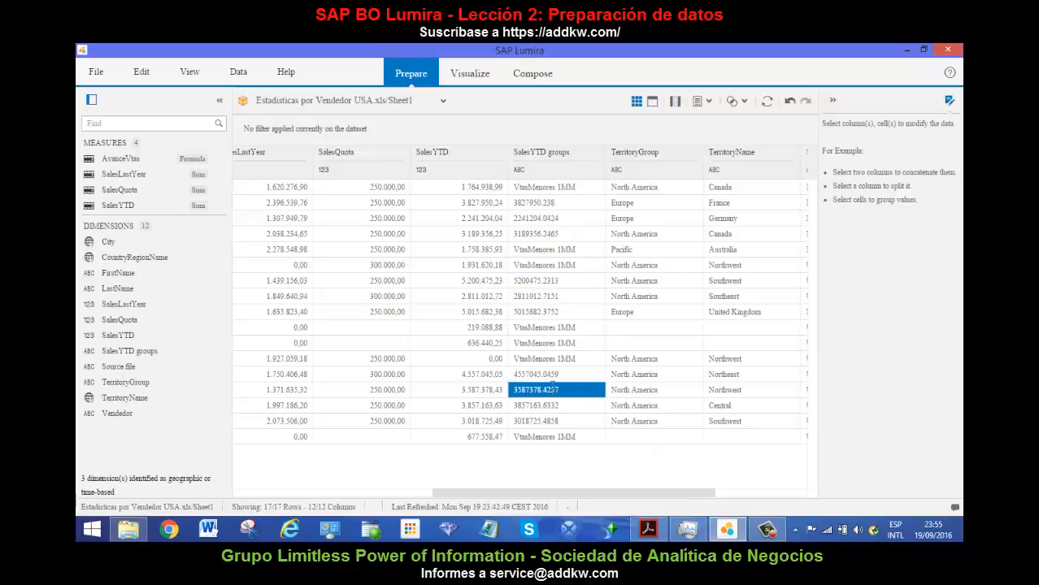
left_click(577, 187)
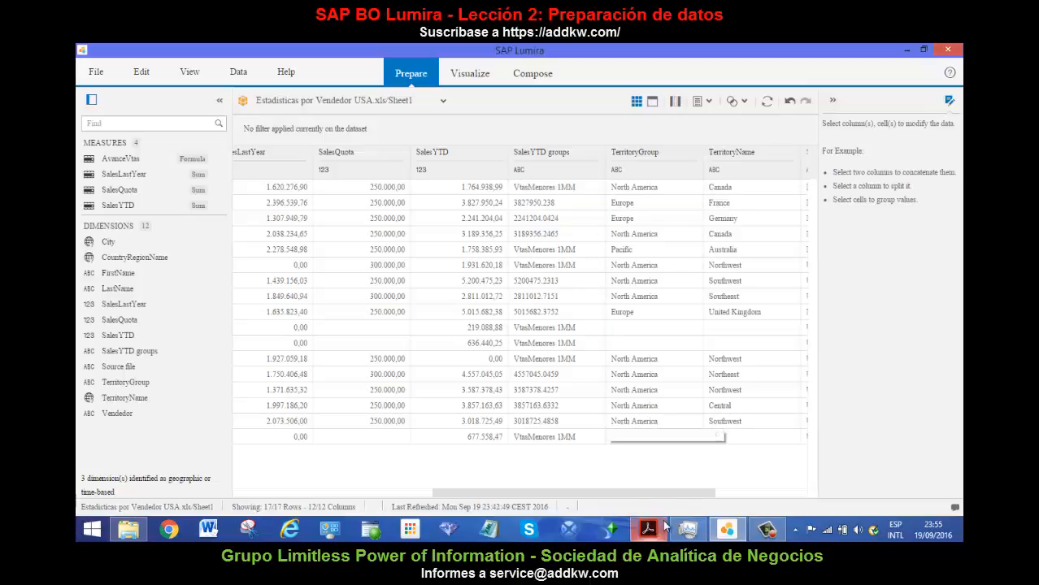
left_click_drag(718, 489, 751, 489)
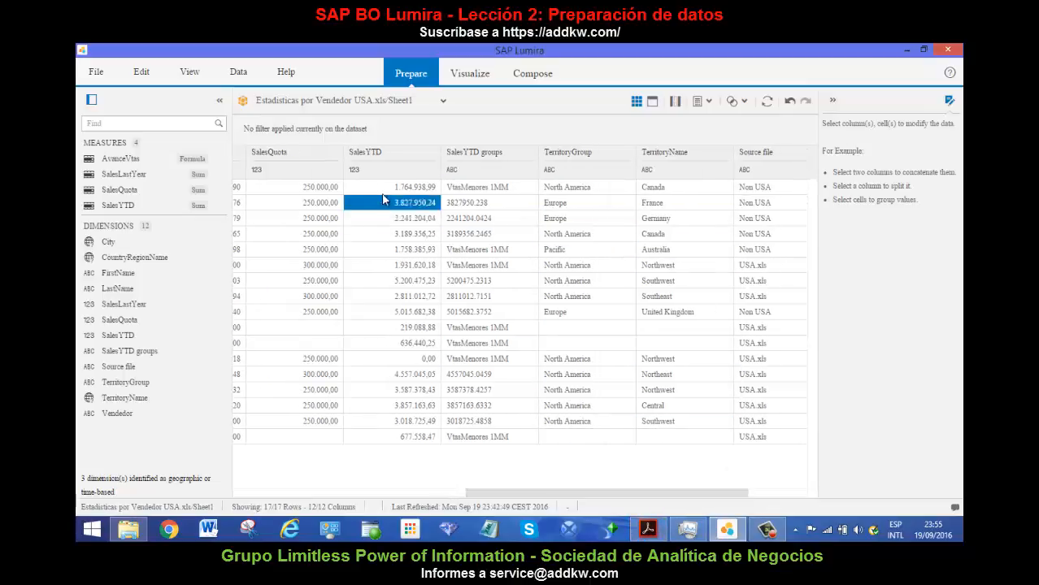
View the Group by Range settings for the City column, and close them without creating intervals.
left_click(302, 151)
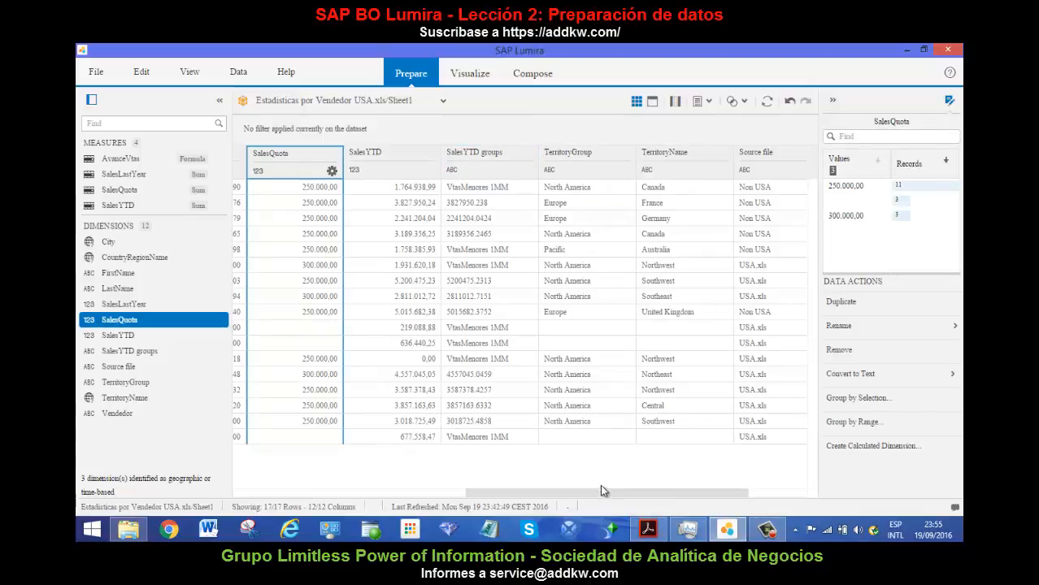
left_click_drag(535, 492, 446, 494)
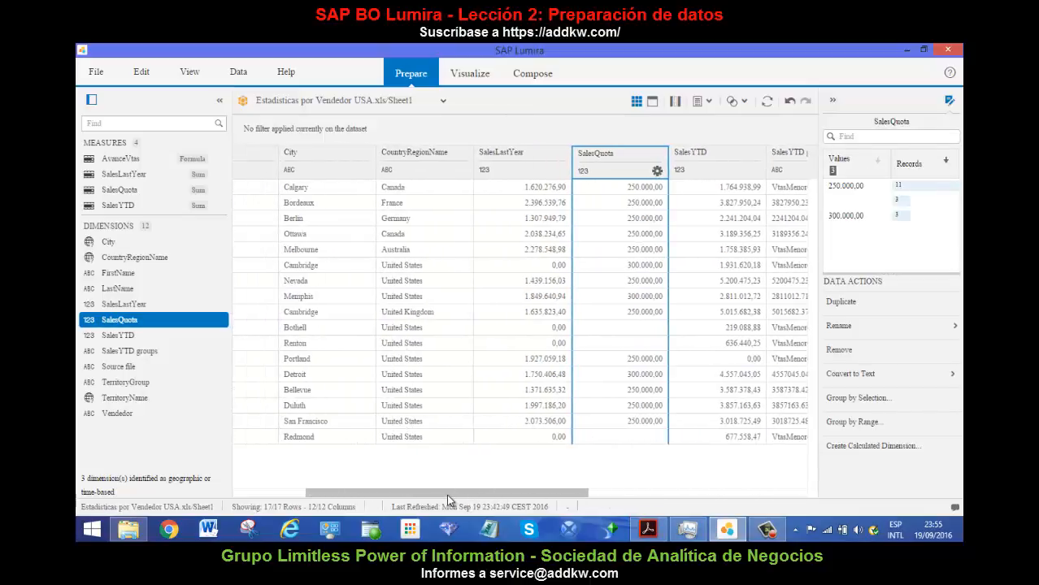
left_click(334, 146)
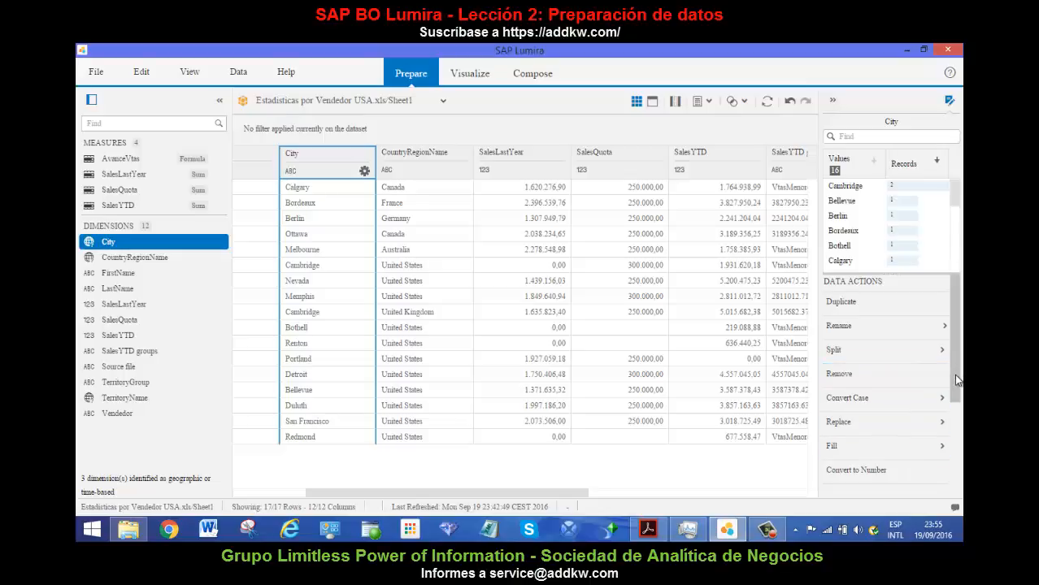
scroll(934, 455, "down", 3)
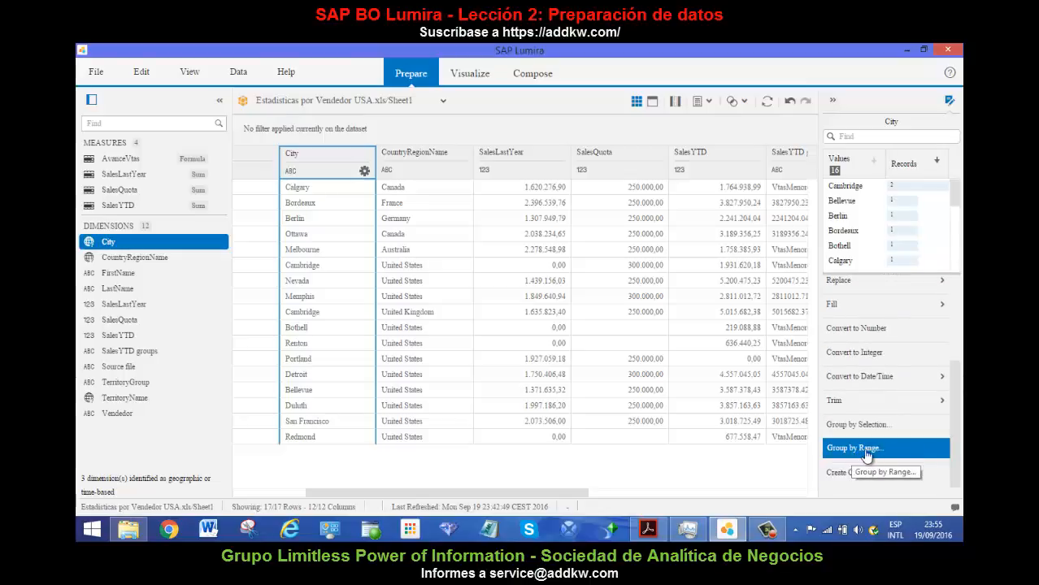
left_click(876, 452)
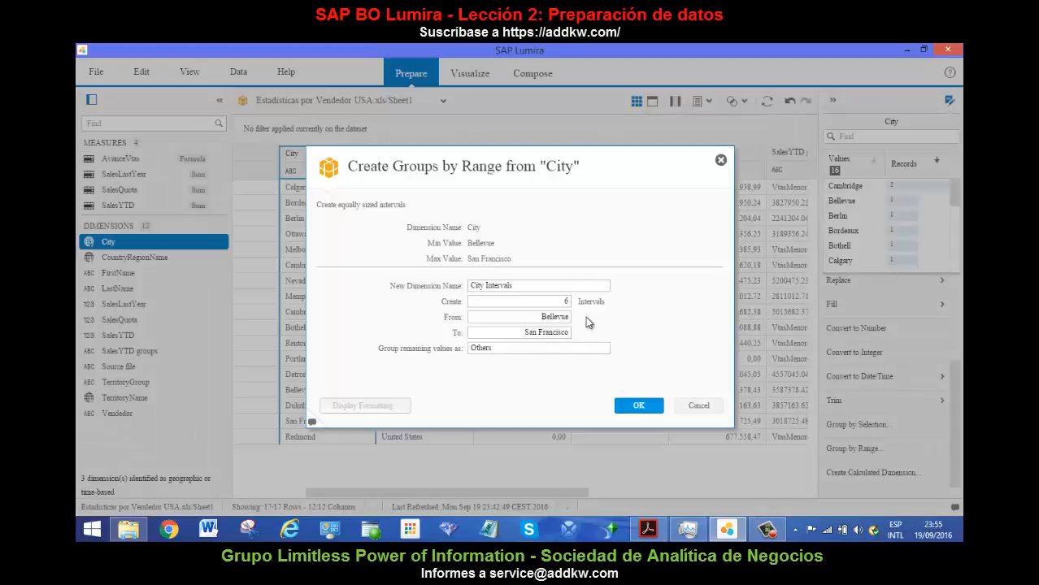
left_click(721, 161)
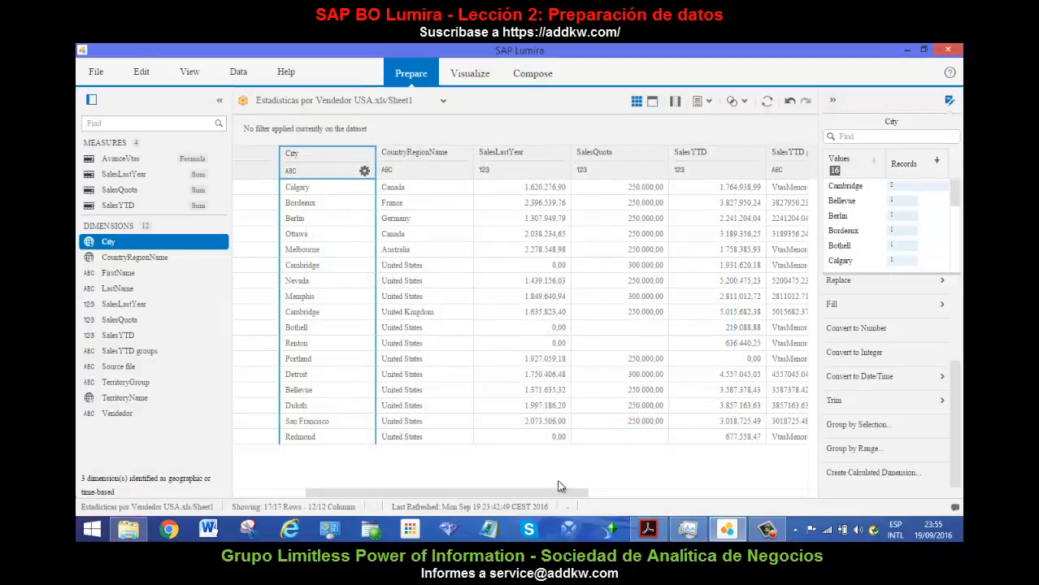
Examine the column options available for City, including the sort orders.
left_click_drag(557, 490, 470, 498)
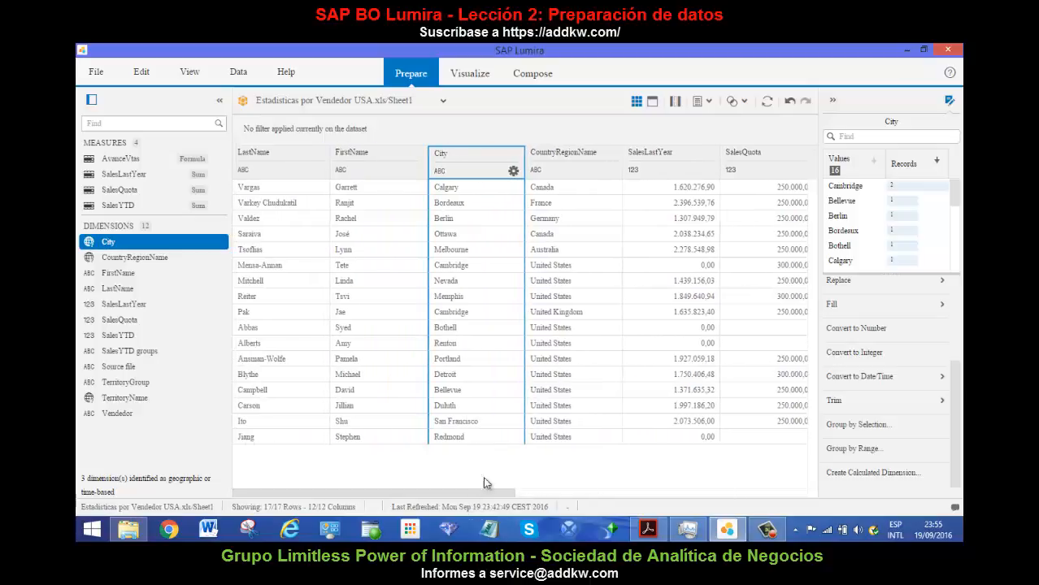
left_click(513, 172)
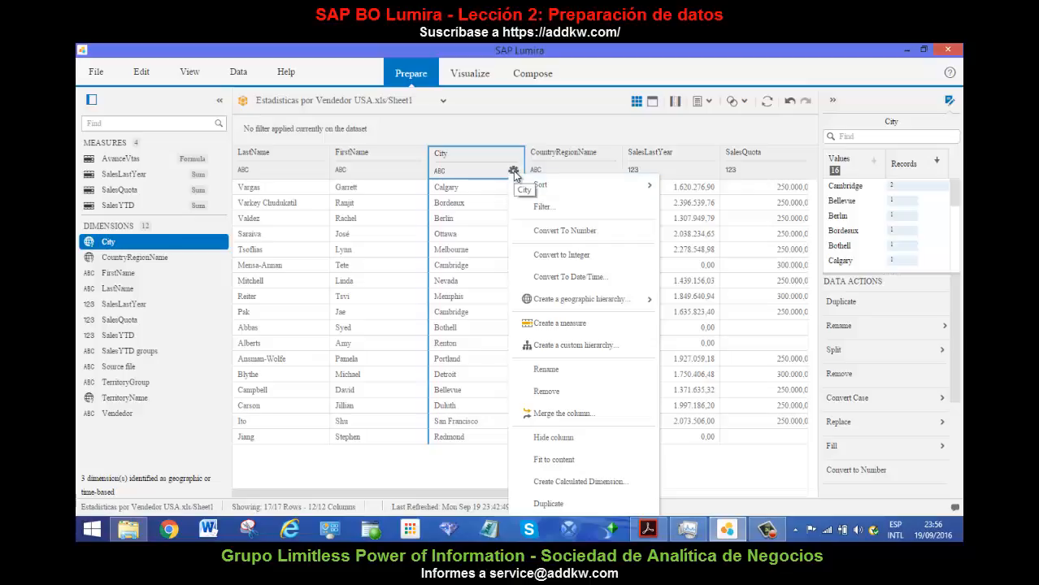
mouse_move(594, 185)
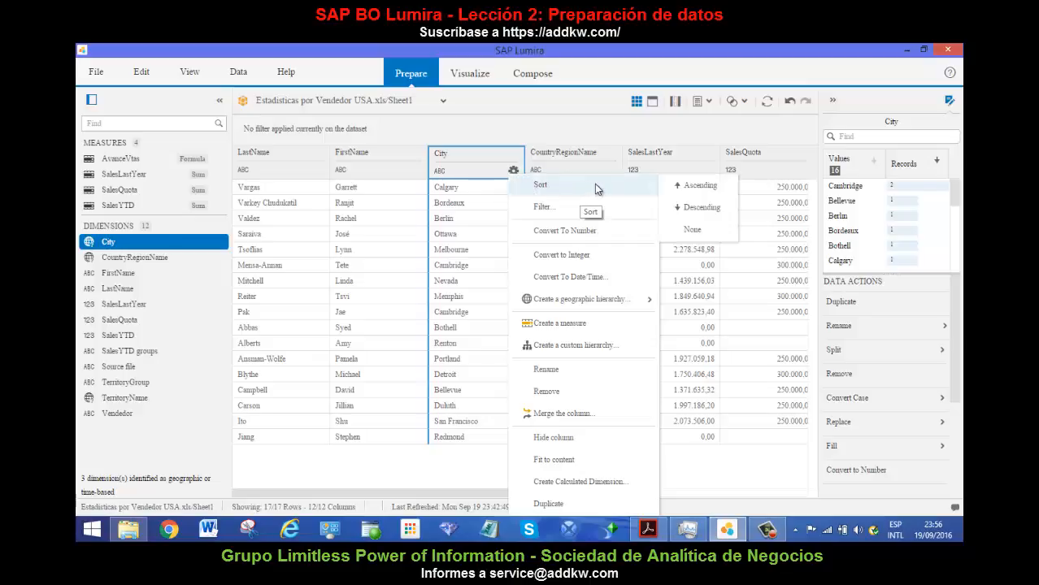
Sort the dataset by SalesLastYear in descending order.
left_click(689, 158)
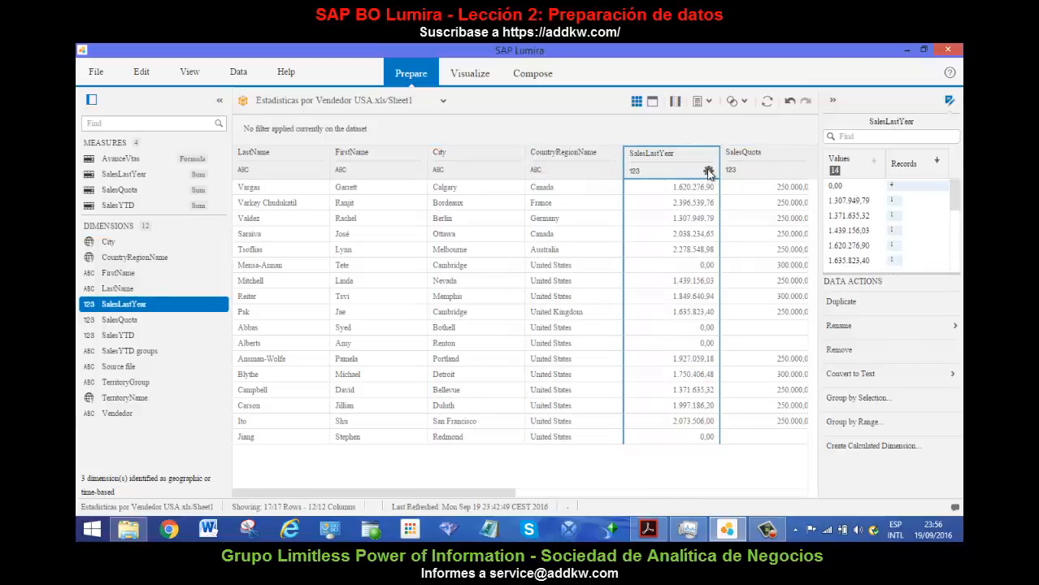
left_click(707, 171)
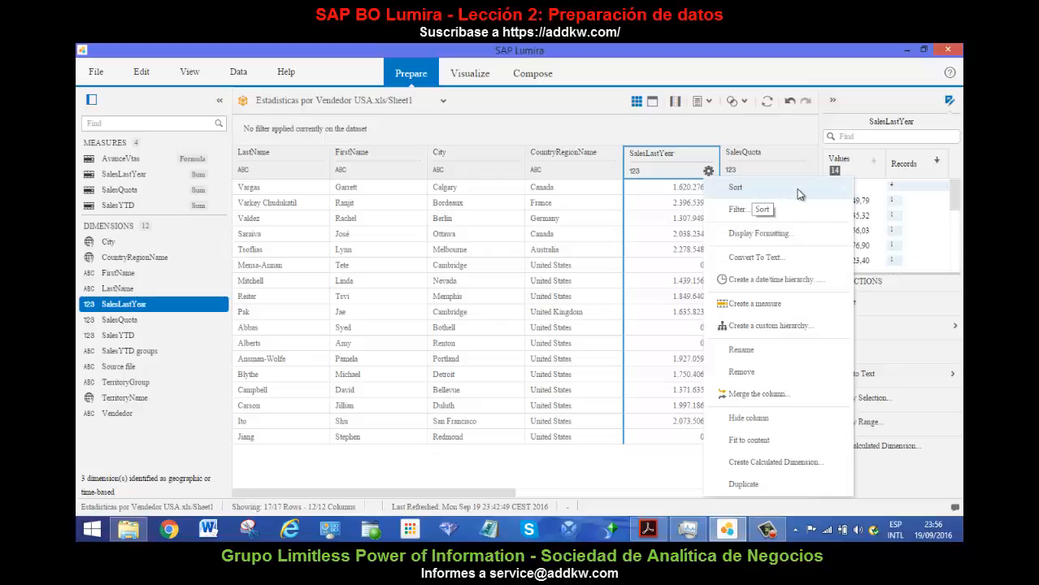
mouse_move(796, 189)
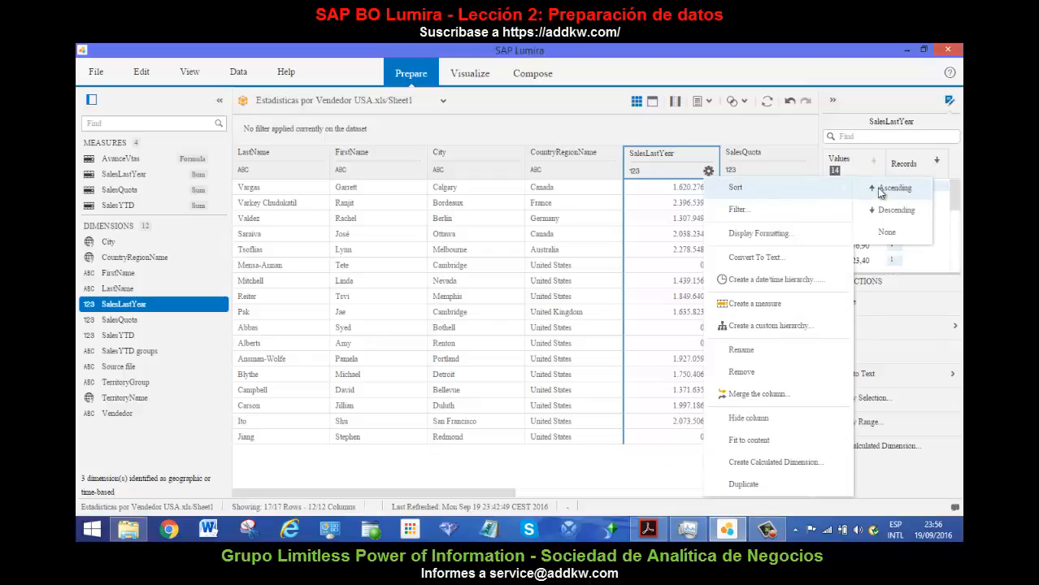
left_click(886, 211)
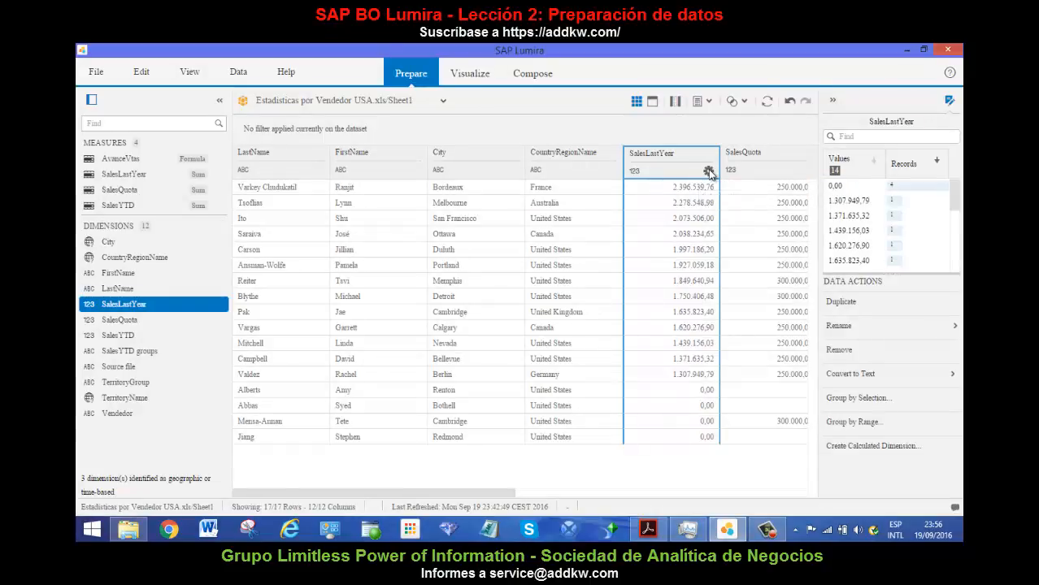
Filter the entire dataset to rows whose CountryRegionName is in the list "United States".
left_click(708, 172)
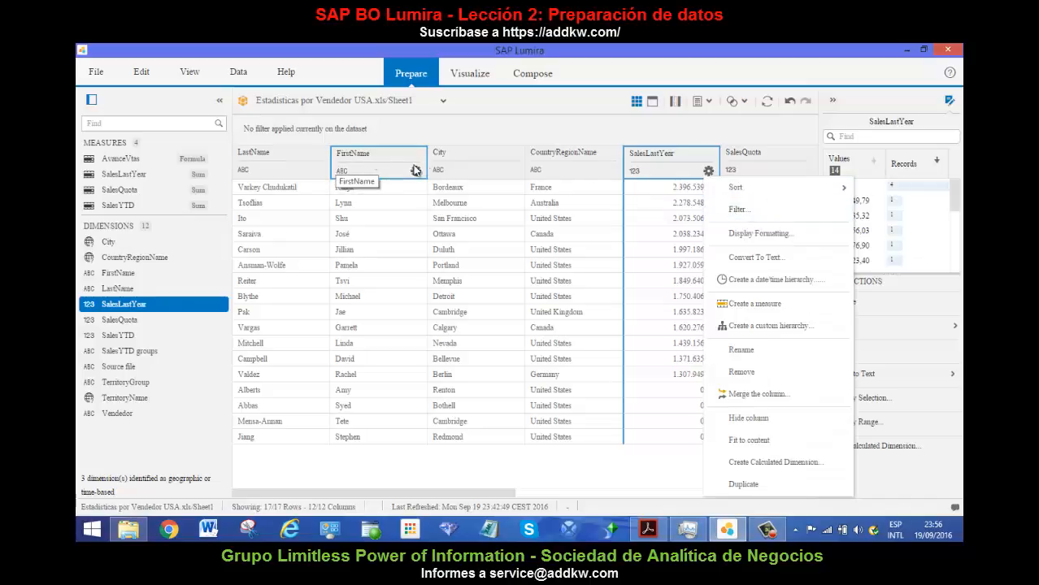
left_click(610, 173)
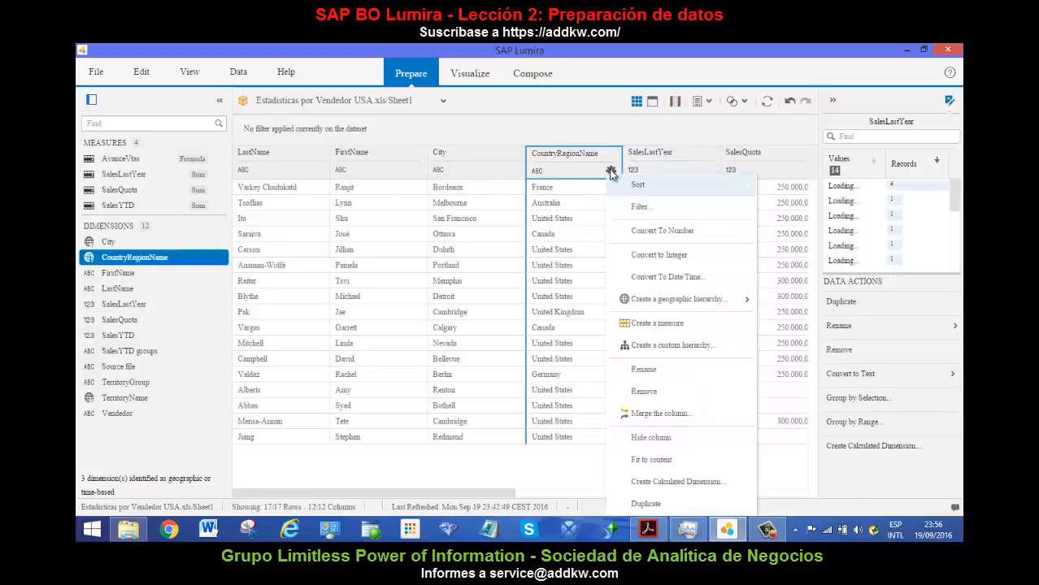
left_click(634, 205)
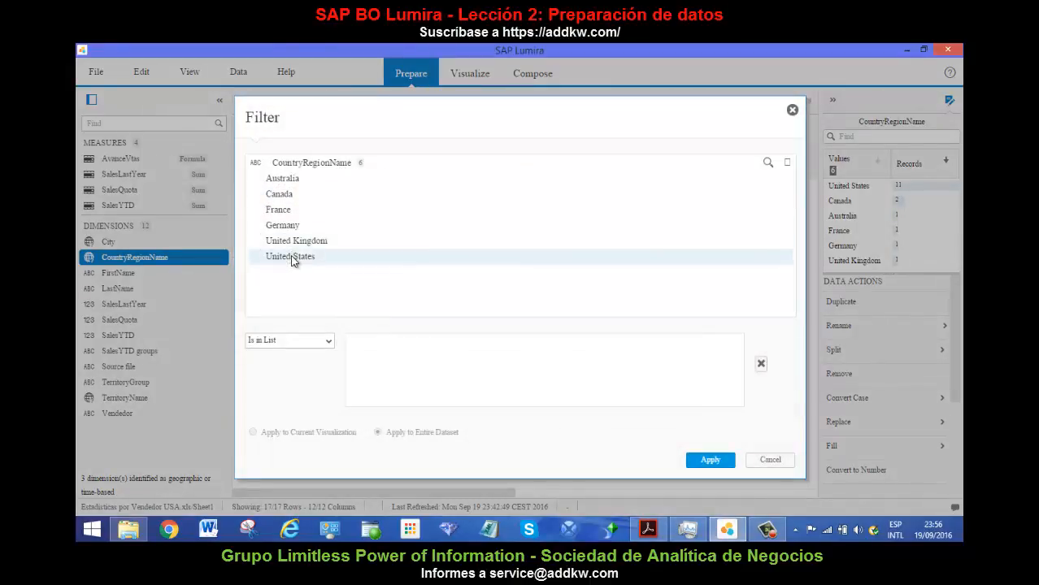
left_click(294, 259)
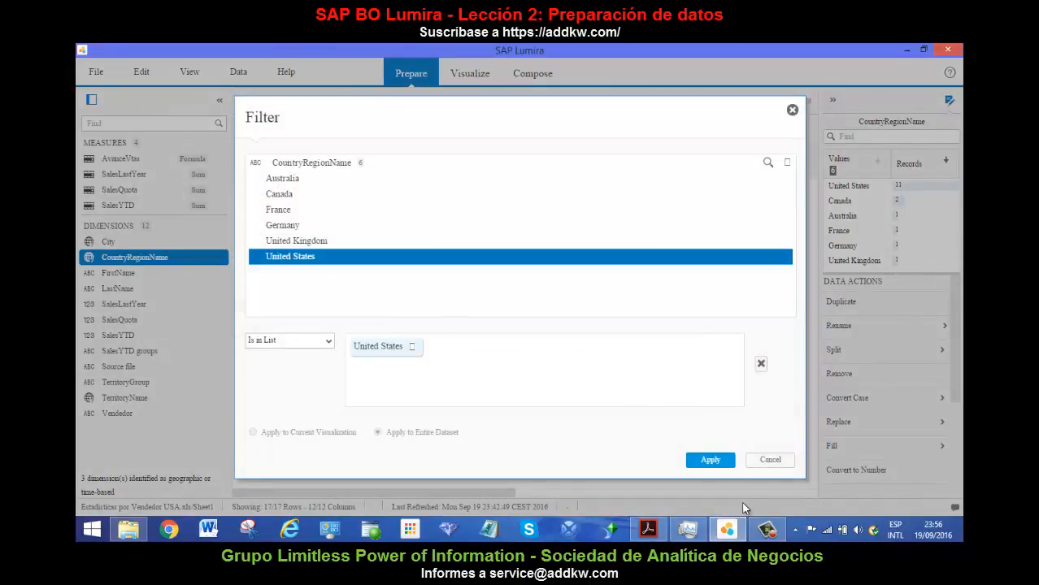
left_click(721, 463)
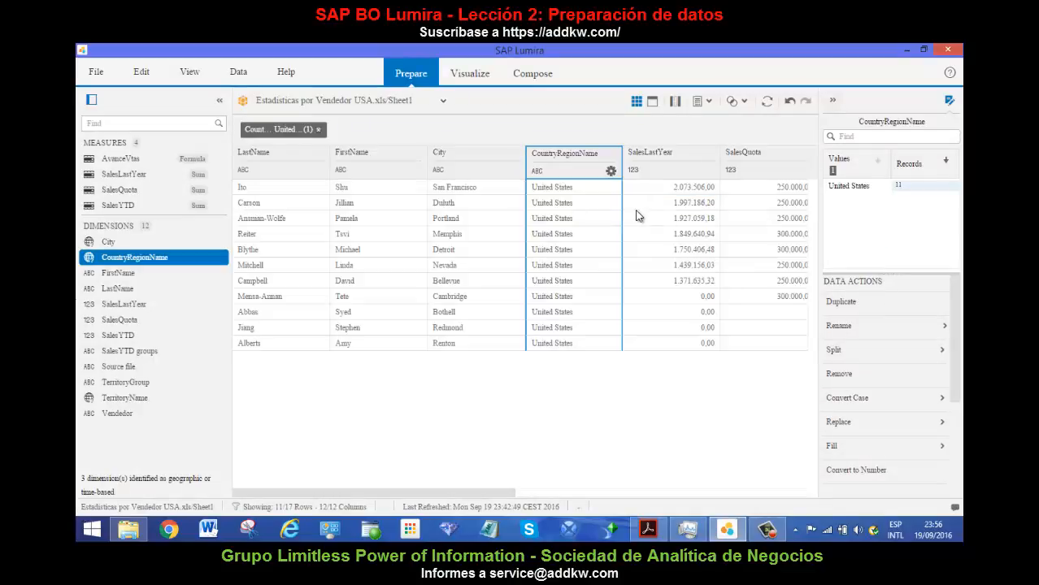
left_click(611, 171)
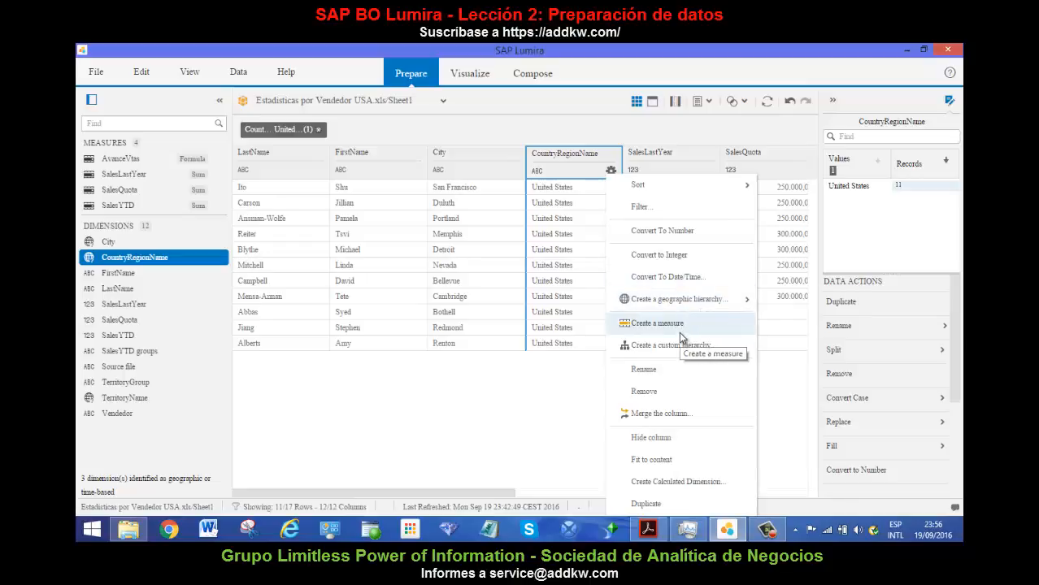
mouse_move(695, 309)
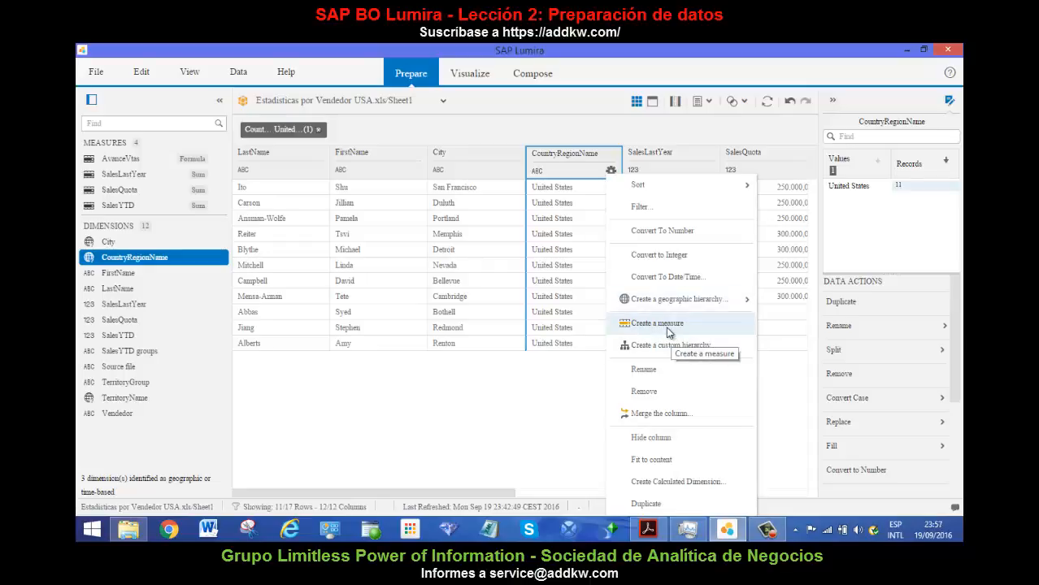
left_click(664, 374)
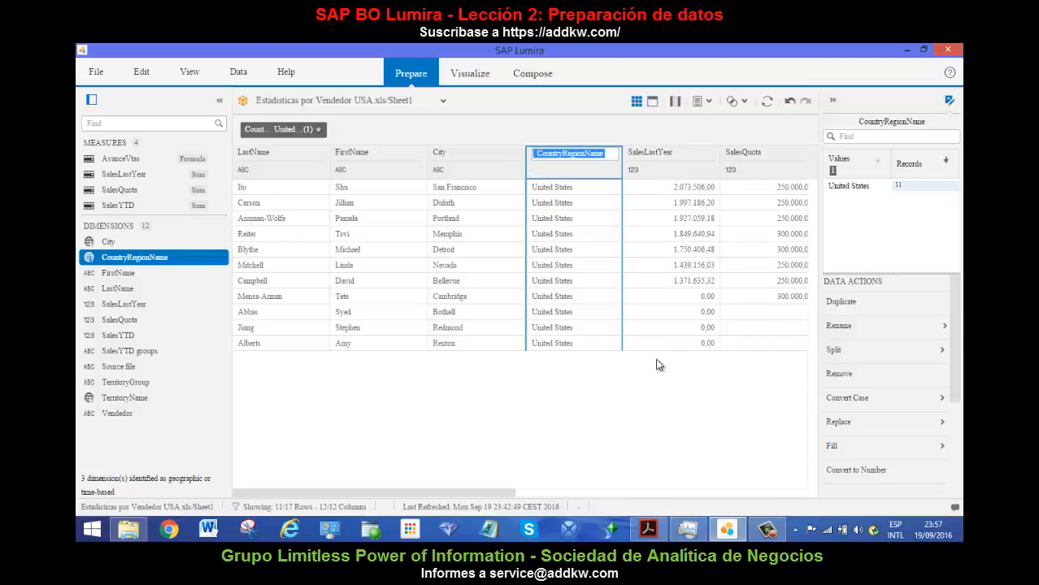
left_click(607, 169)
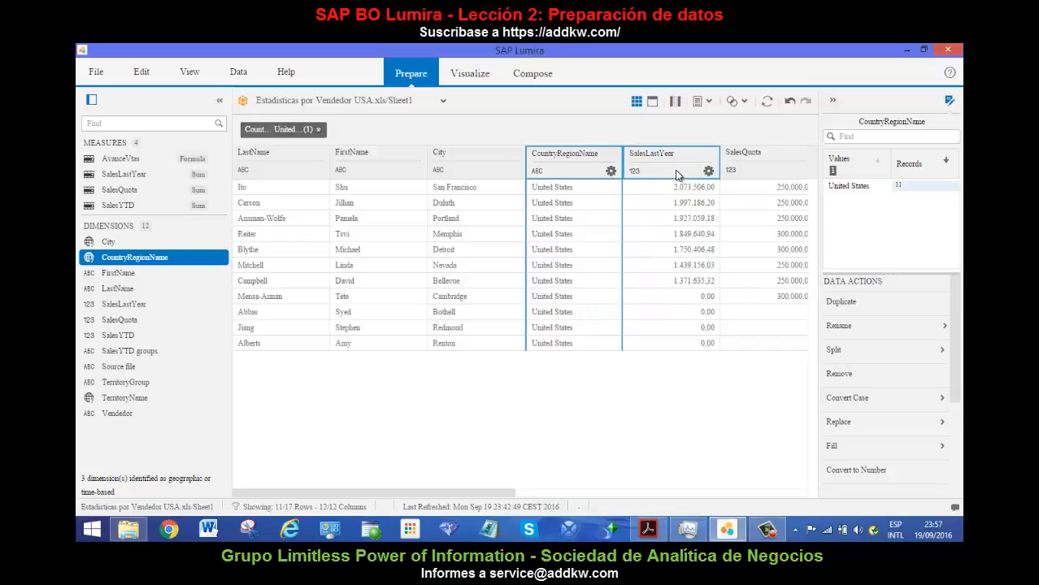
Fit the width of the SalesLastYear column to its content.
left_click(707, 171)
left_click(708, 172)
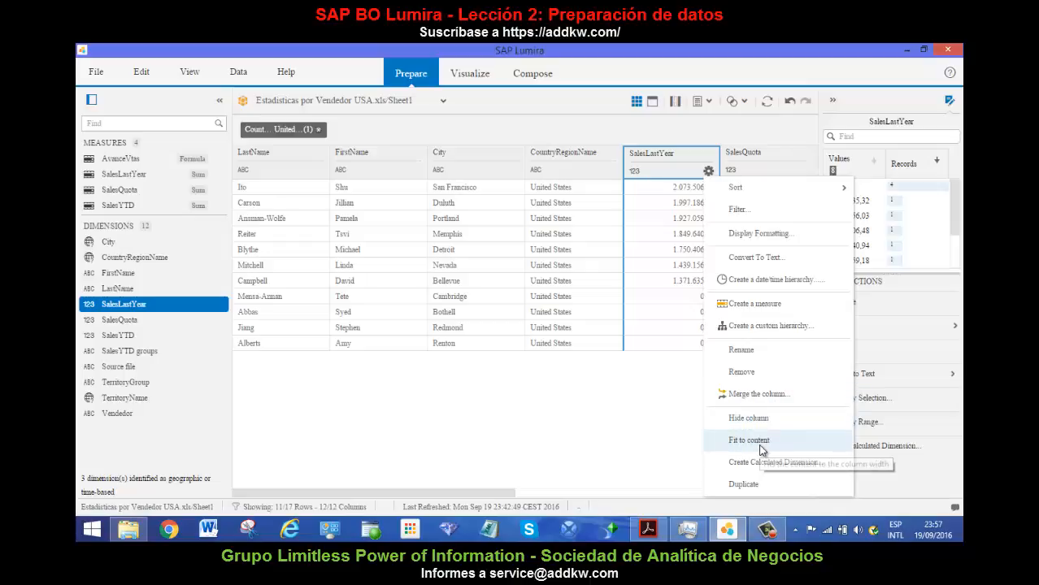
left_click(763, 443)
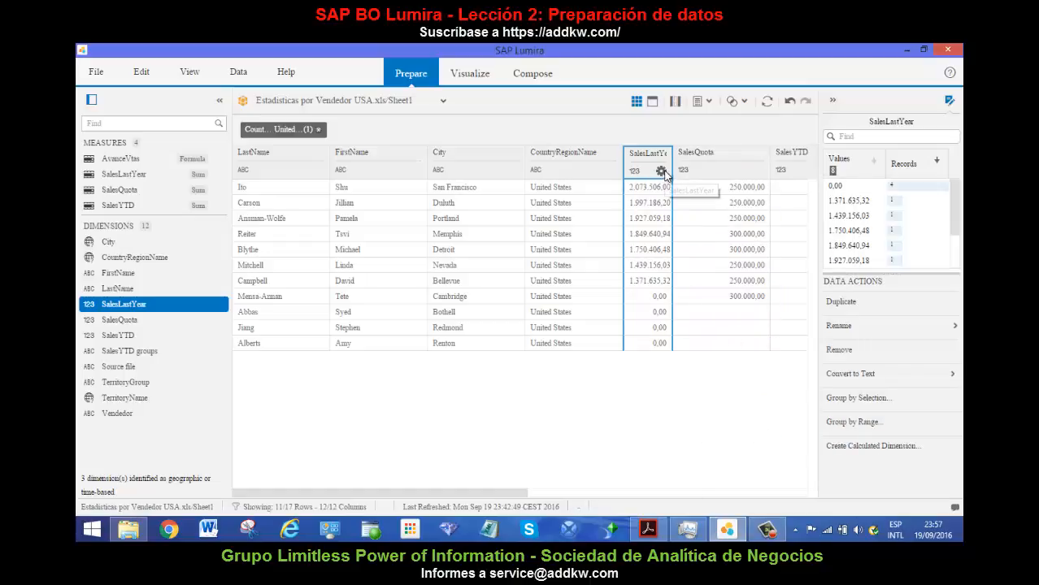
Review the remaining column options for SalesLastYear, close them without changes, and switch to the Visualize workspace.
left_click(661, 171)
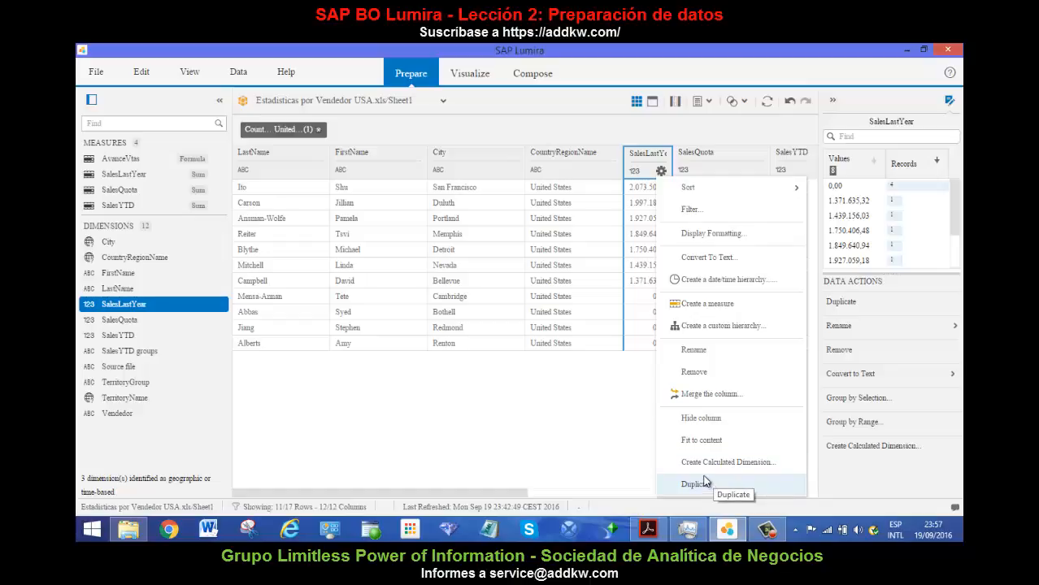
left_click(516, 391)
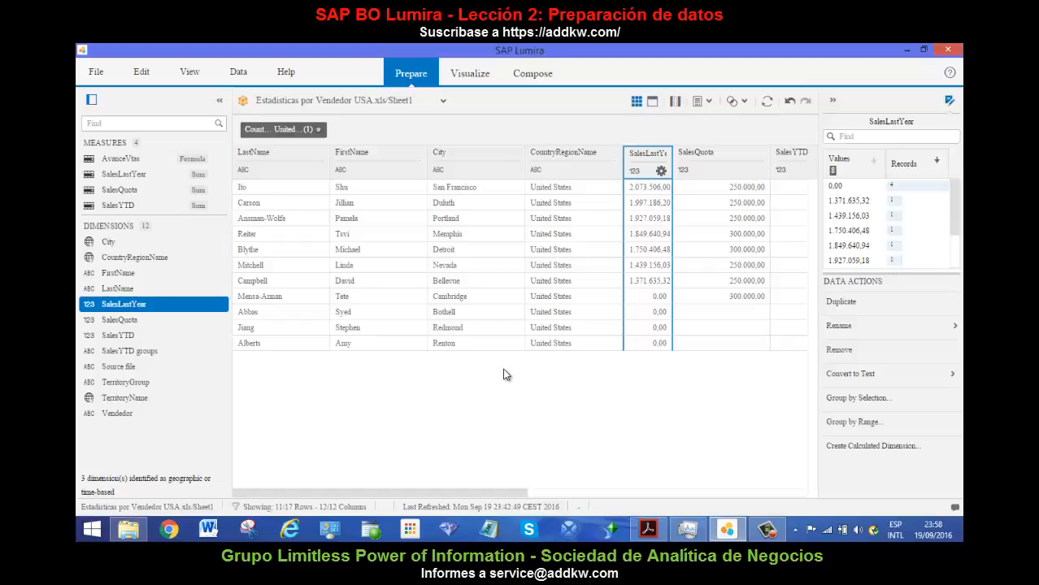
left_click(480, 77)
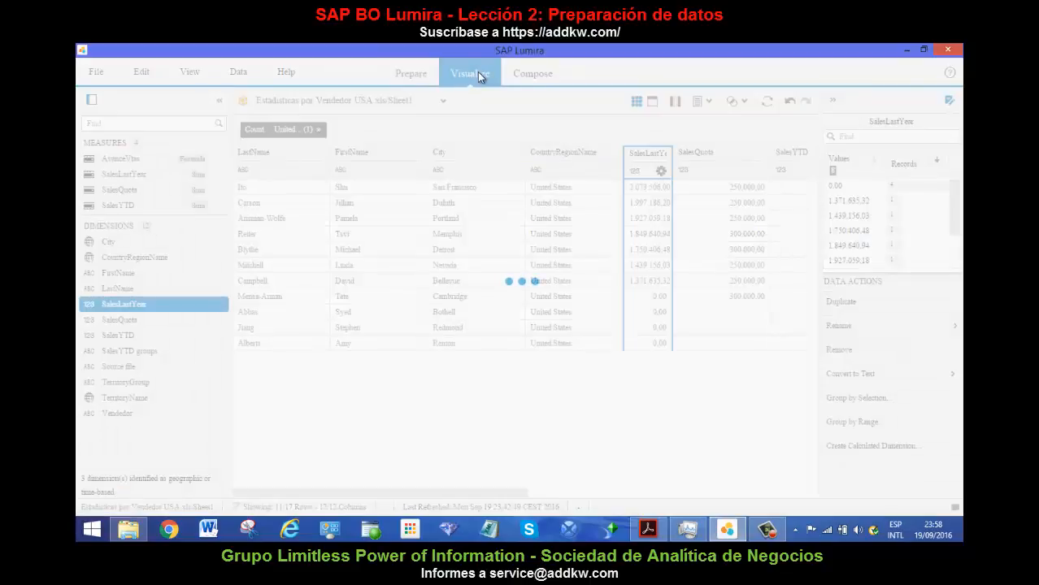